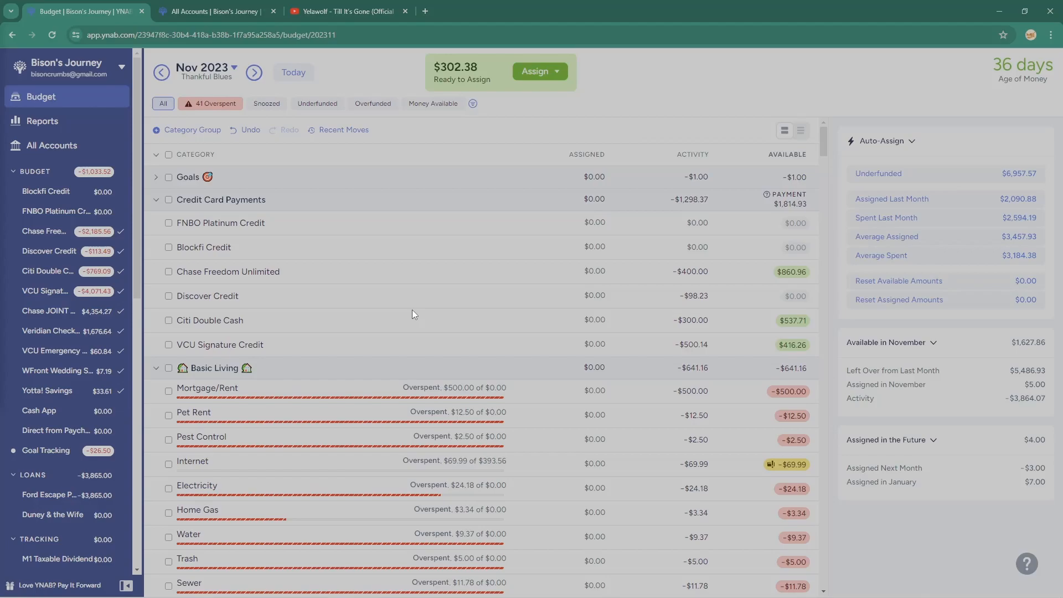
# Step: Expand the Goals category group and inspect the details of the Brush Teeth (Night) category
pyautogui.click(156, 177)
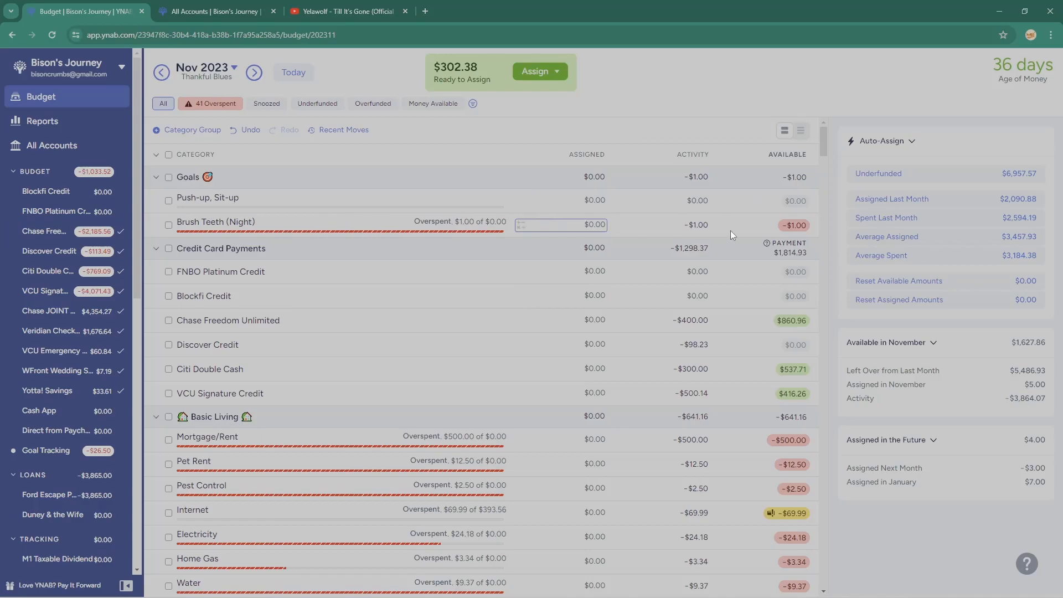
pyautogui.click(578, 225)
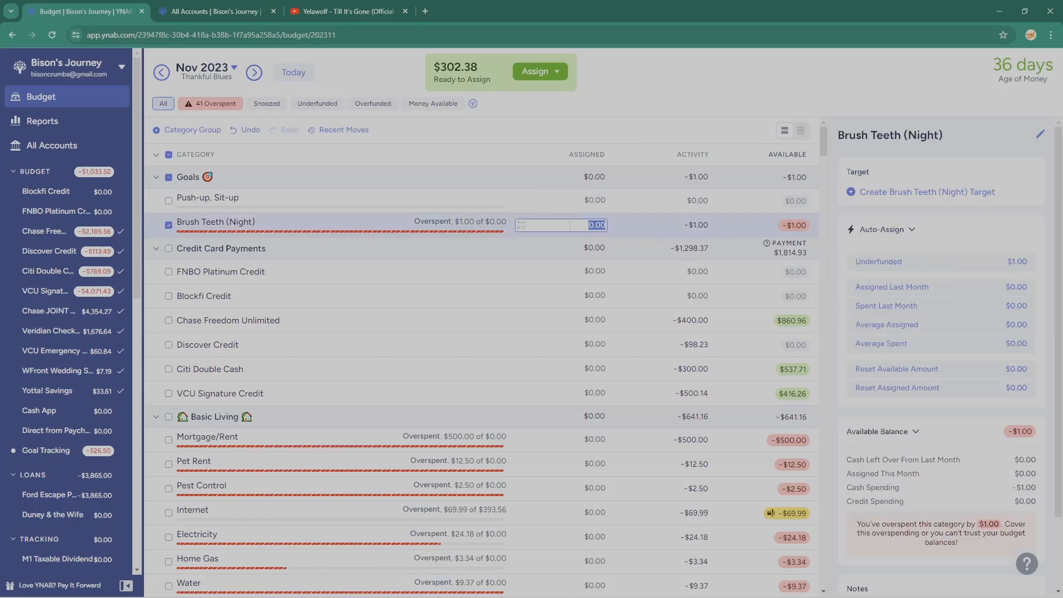
pyautogui.click(168, 226)
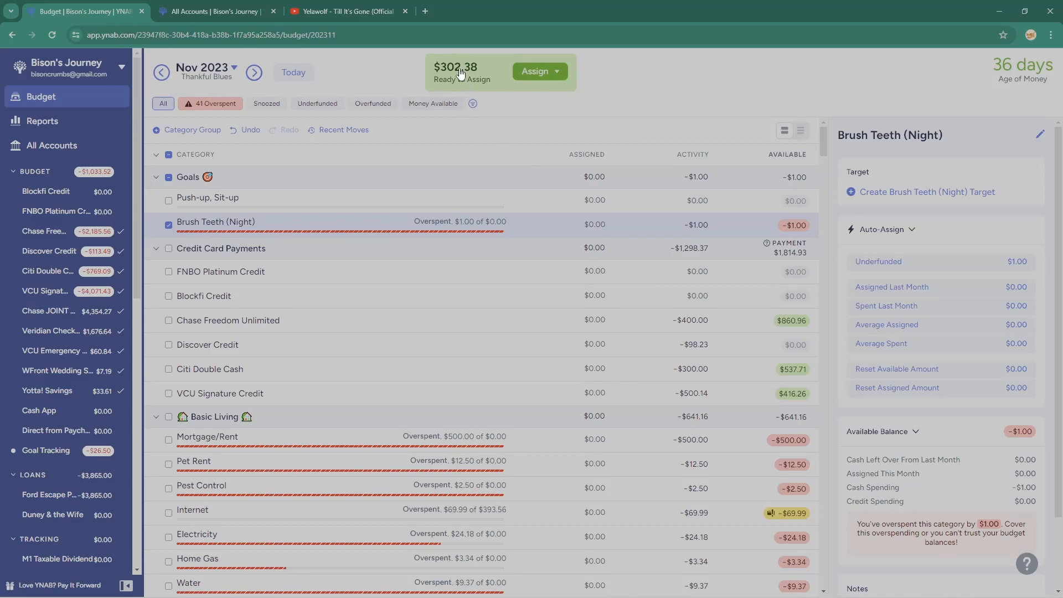
pyautogui.click(393, 82)
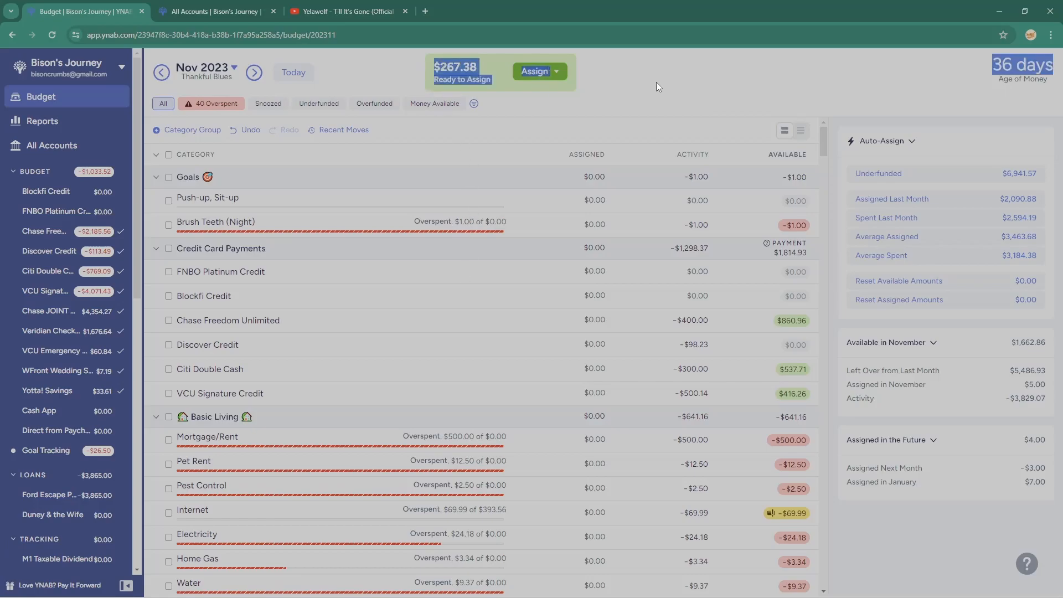
pyautogui.click(591, 223)
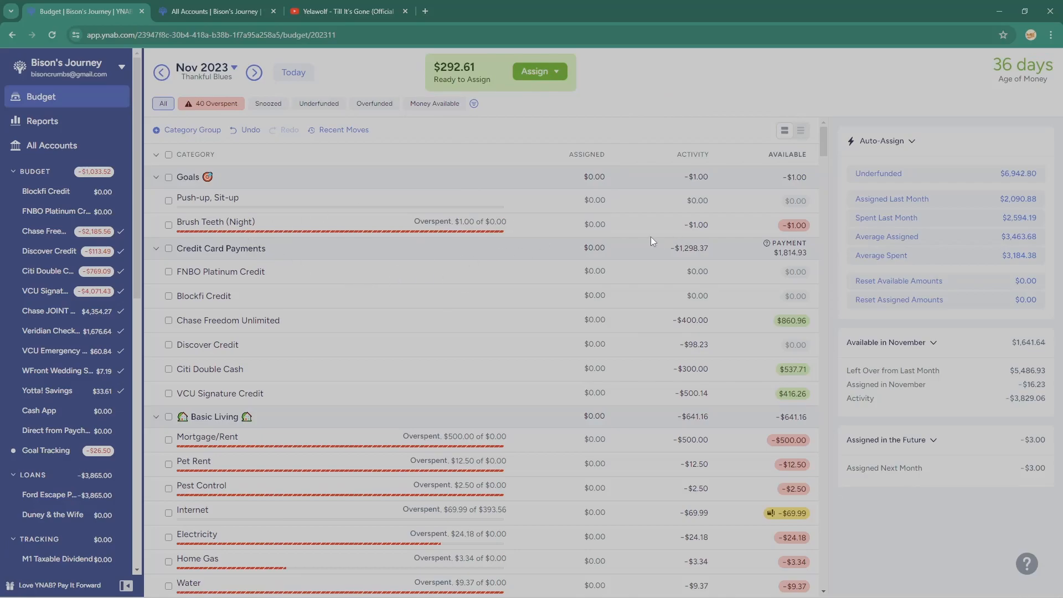
# Step: Assign $500 to Mortgage/Rent and $12.50 to Pet Rent in the Basic Living group for November 2023
pyautogui.scroll(-2, 486, 434)
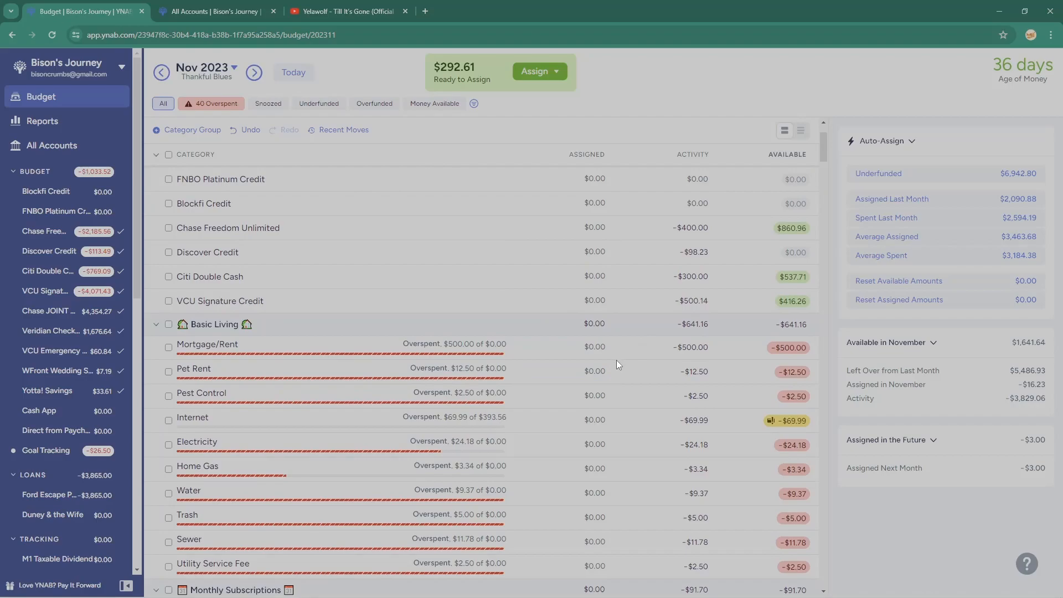
pyautogui.scroll(-2, 616, 360)
pyautogui.click(594, 255)
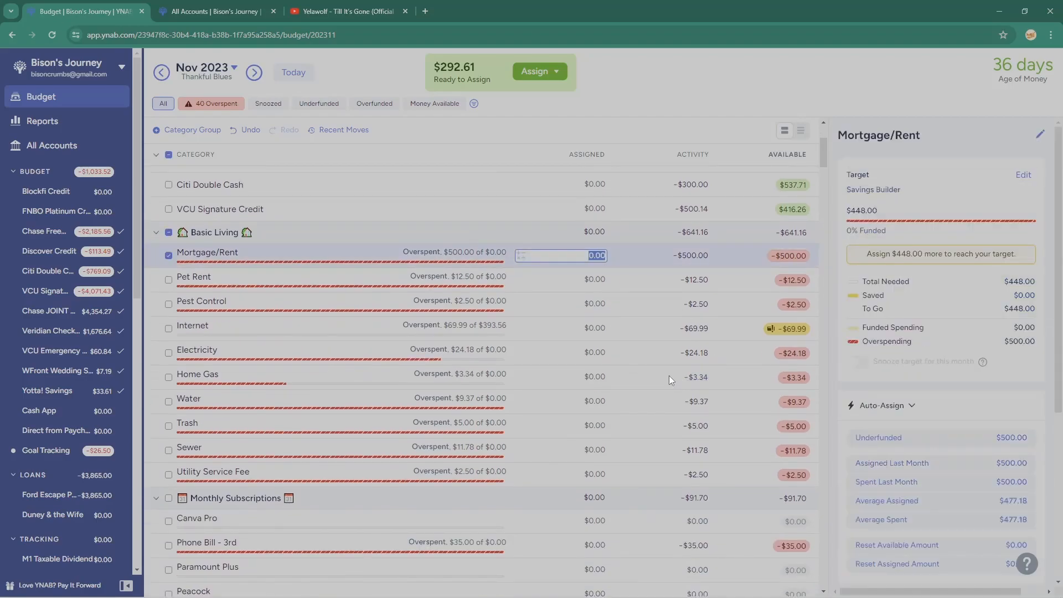
pyautogui.write('500')
pyautogui.press('Return')
pyautogui.click(591, 280)
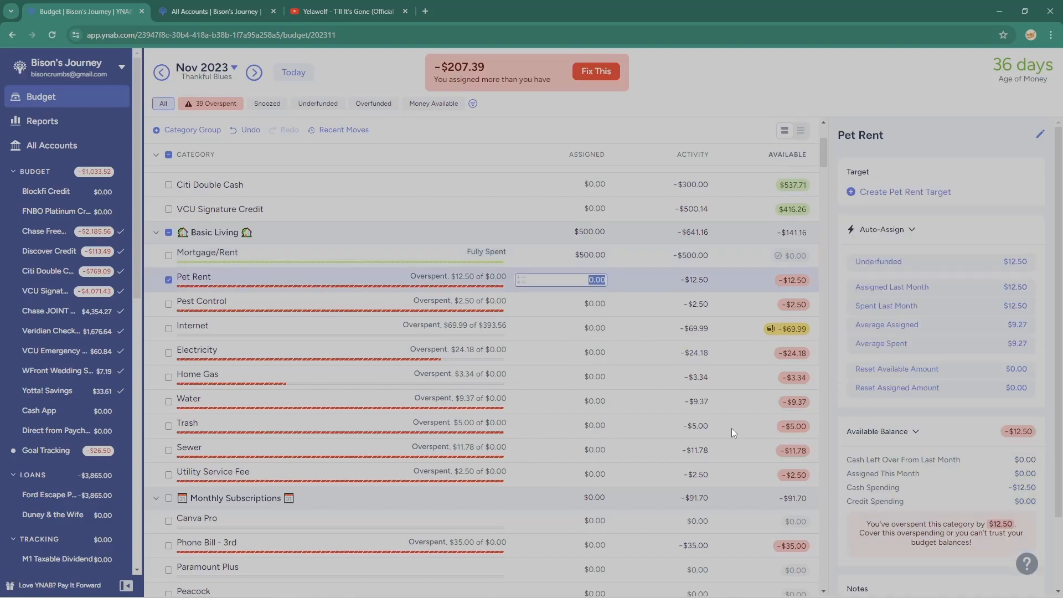
pyautogui.write('12.50')
pyautogui.press('Return')
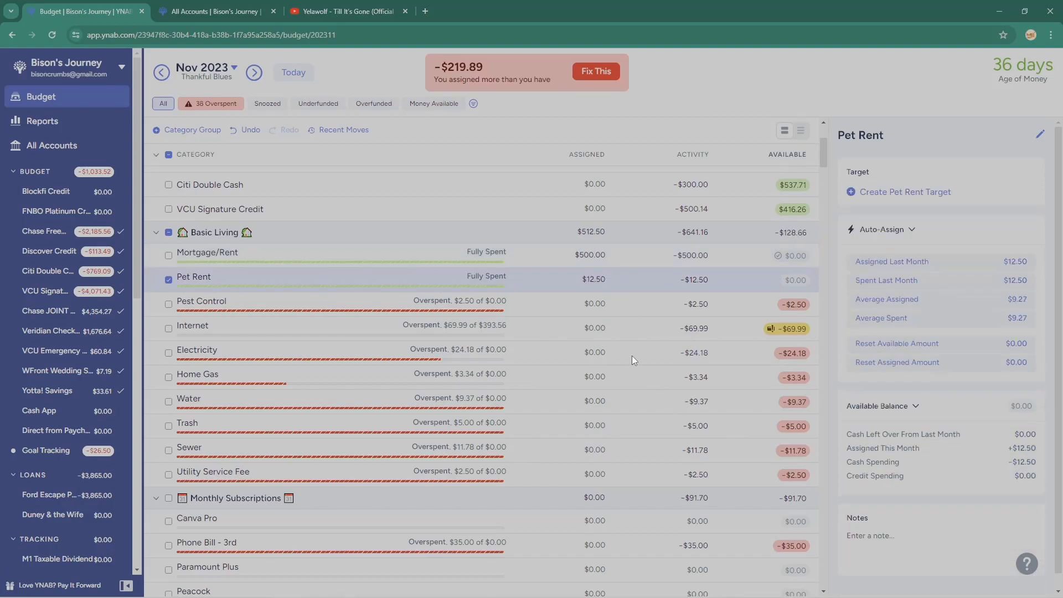
# Step: Assign $2.50 to Pest Control and $69.99 to Internet in the Basic Living group
pyautogui.write('2.50')
pyautogui.press('Return')
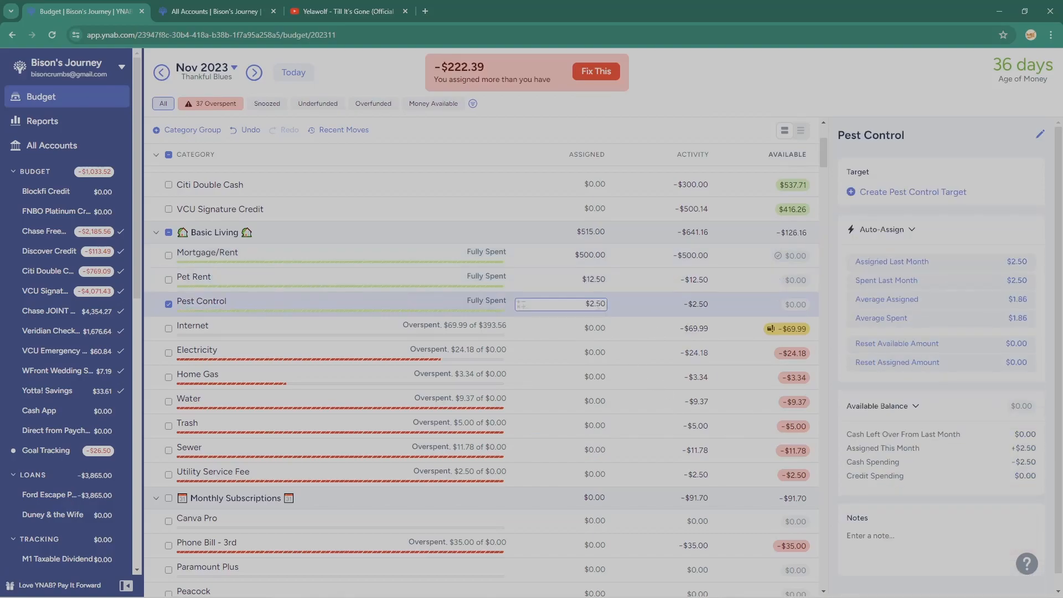
pyautogui.write('69.99')
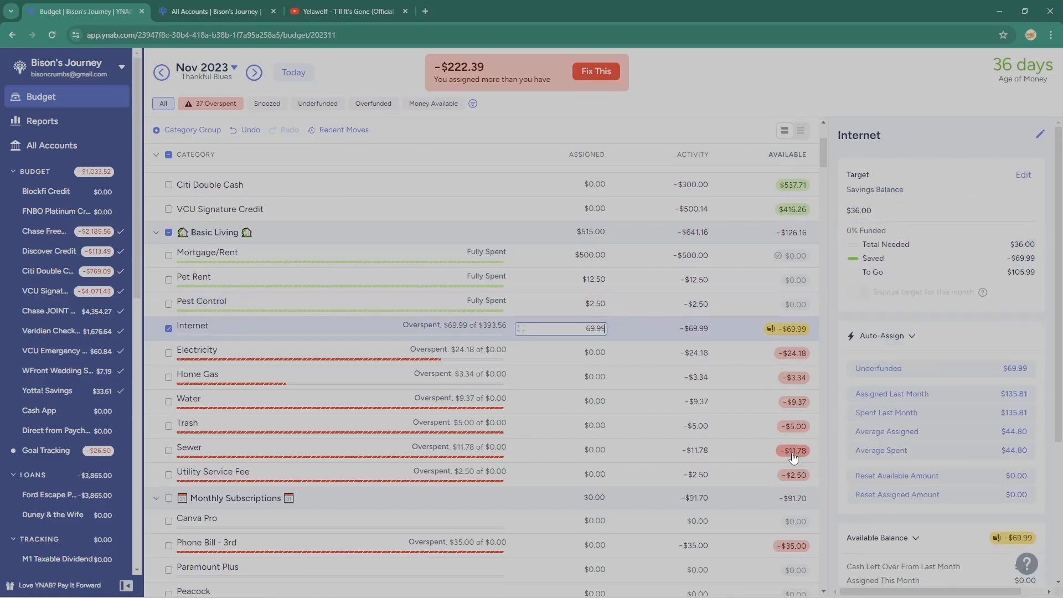
pyautogui.press('Return')
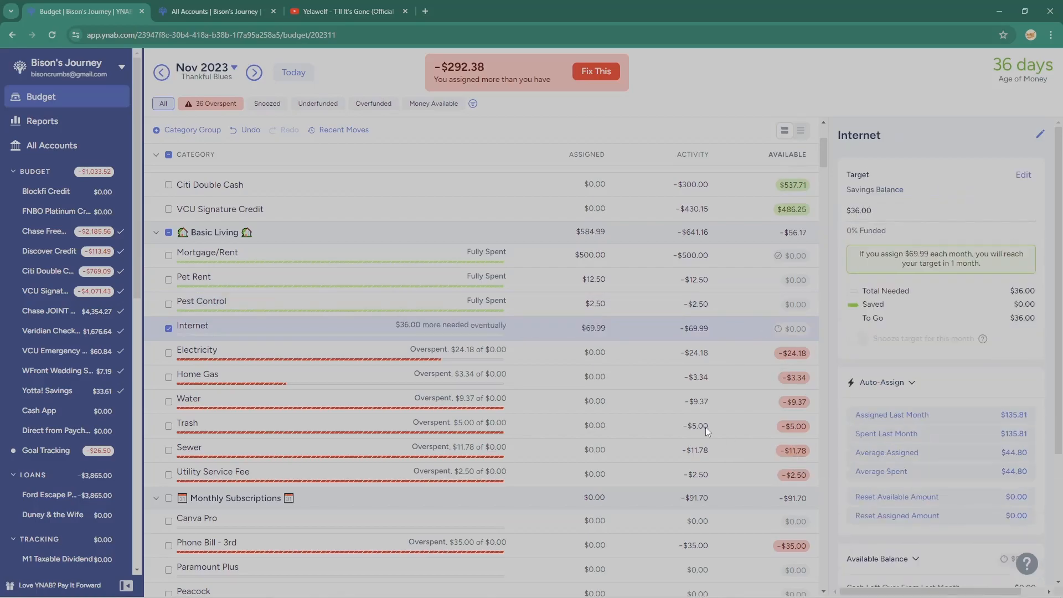
# Step: Assign $24.18 to Electricity and $3.34 to Home Gas in the Basic Living group
pyautogui.write('24.18')
pyautogui.press('Return')
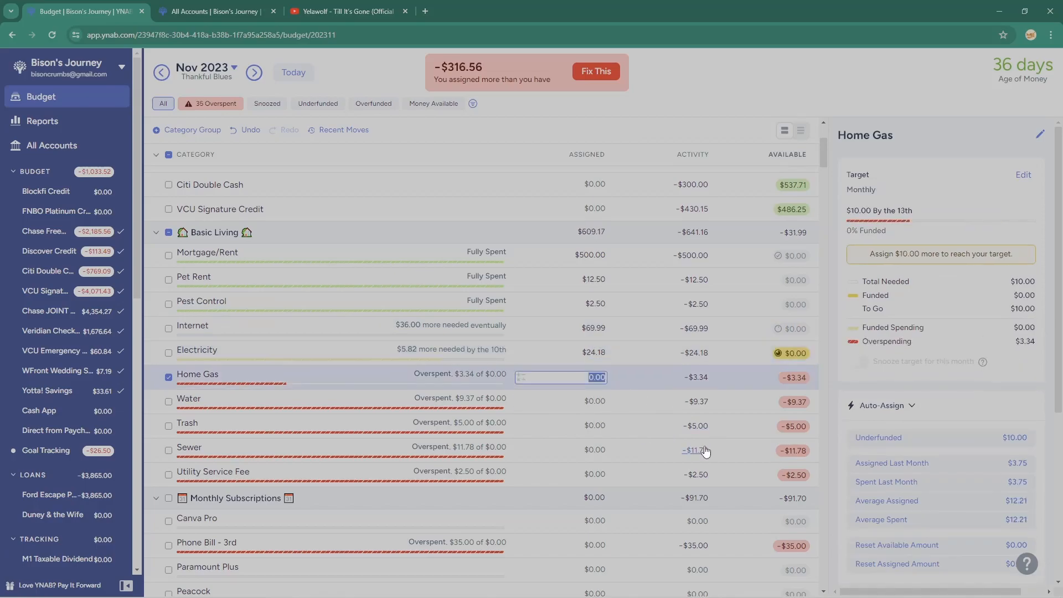
pyautogui.write('3.34')
pyautogui.press('Return')
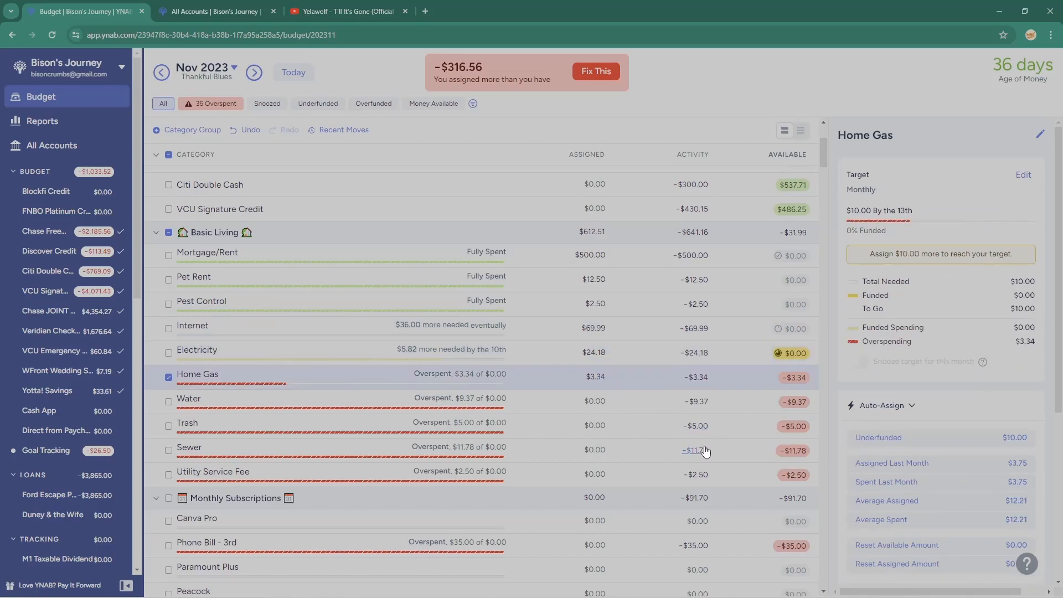
# Step: Assign $9.37 to Water and $5.00 to Trash in the Basic Living group
pyautogui.write('9.37')
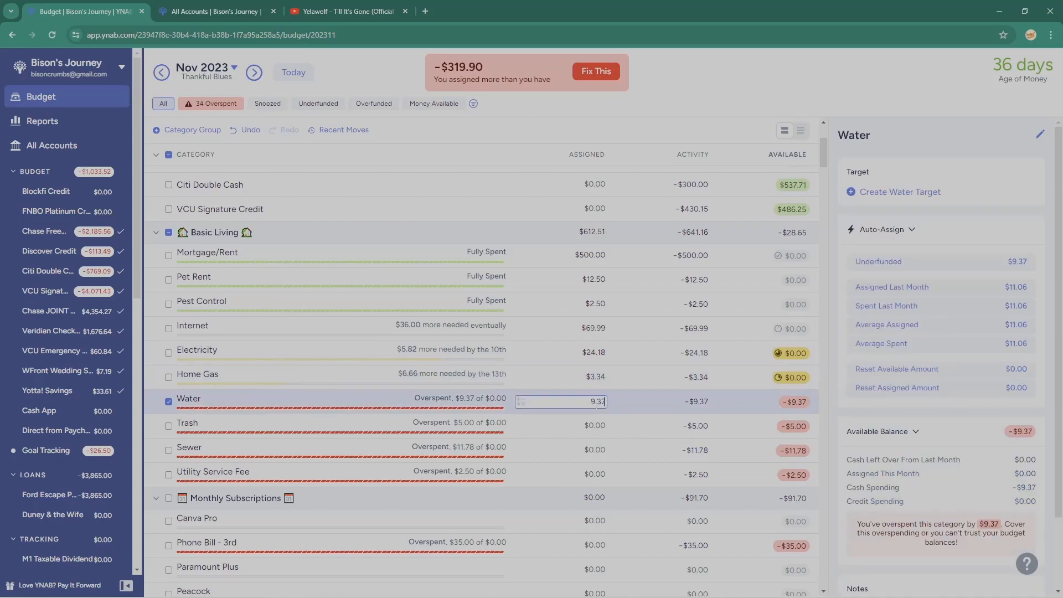
pyautogui.press('Return')
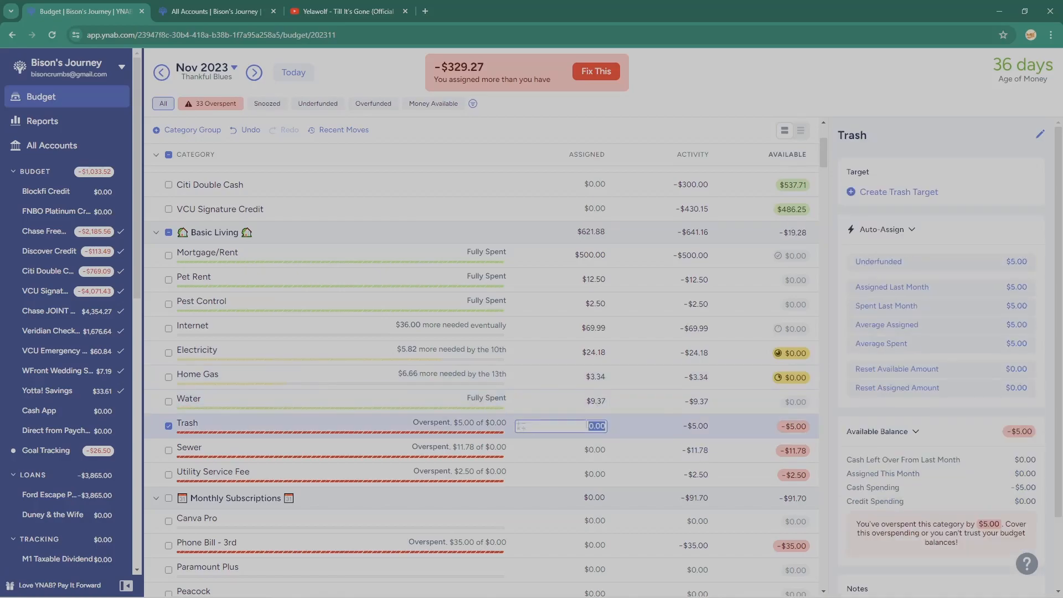
pyautogui.write('5')
pyautogui.press('Return')
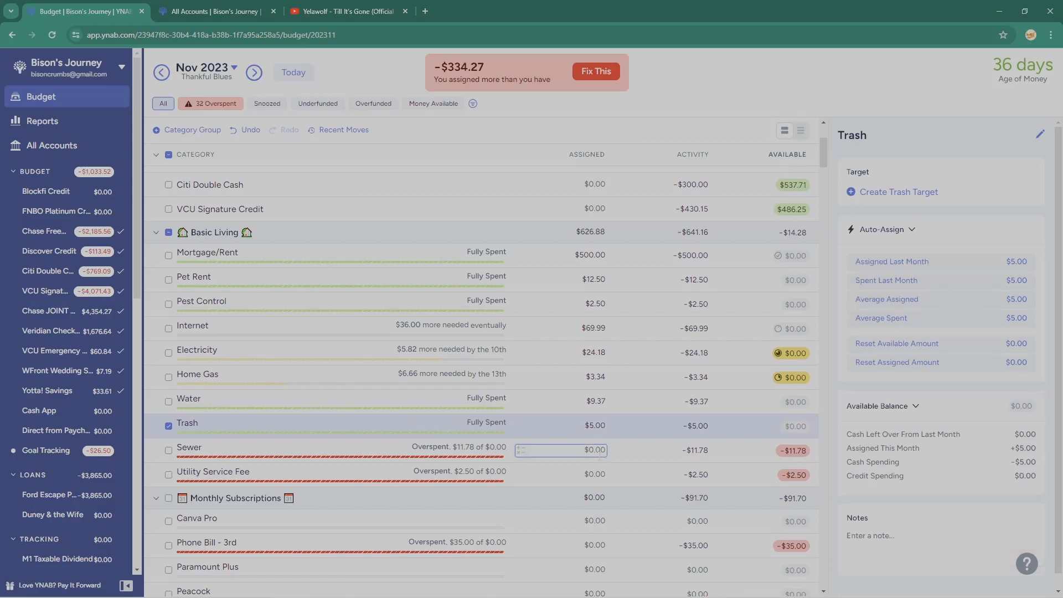
# Step: Assign $11.78 to Sewer and $2.50 to Utility Service Fee, and deselect the category
pyautogui.write('11.78')
pyautogui.press('Return')
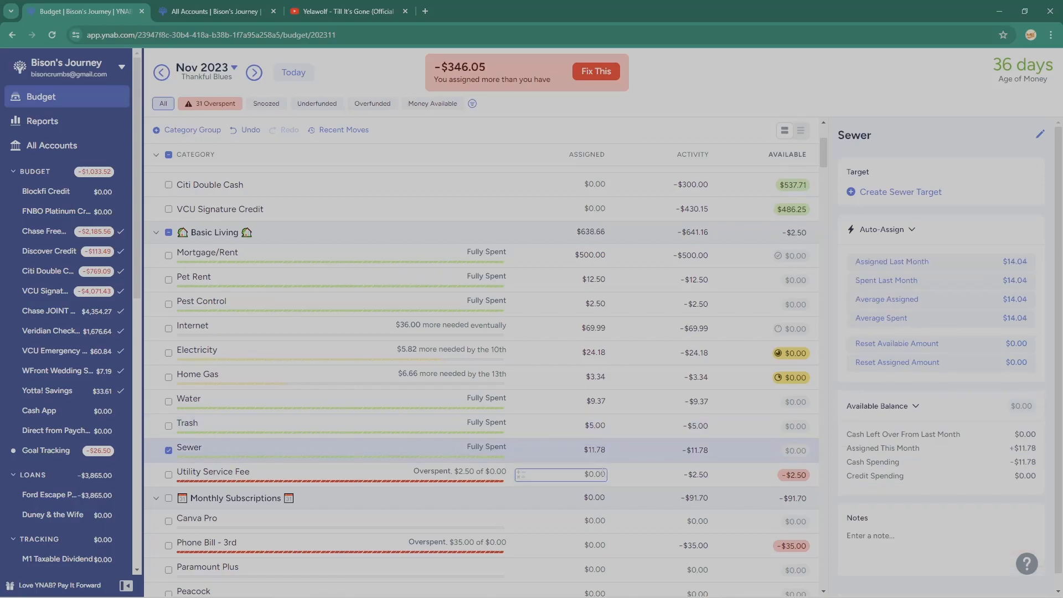
pyautogui.click(602, 474)
pyautogui.write('2.5')
pyautogui.press('Return')
pyautogui.click(400, 482)
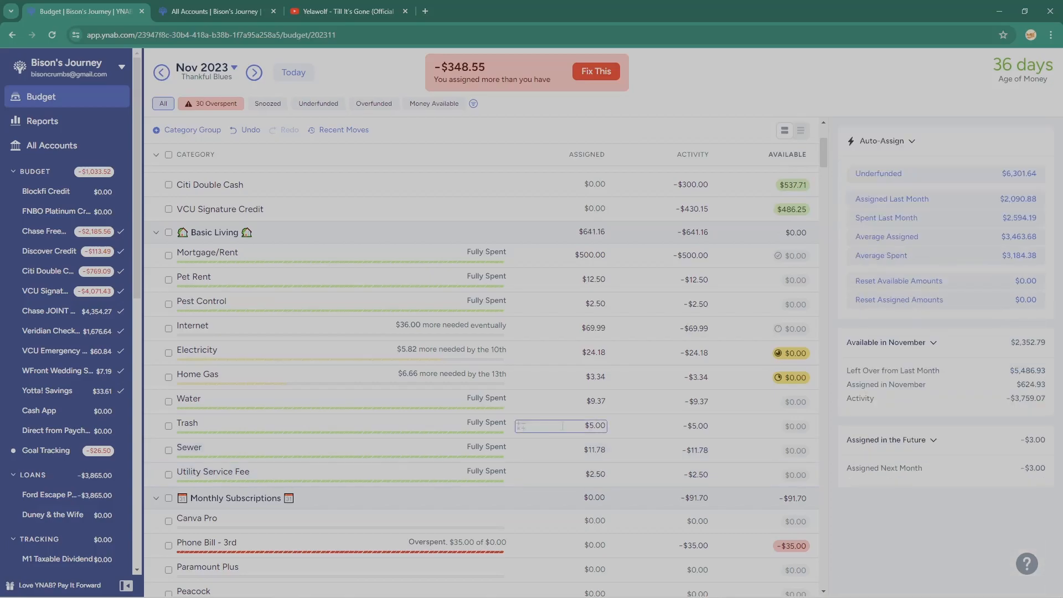
# Step: Remove the Canva Pro category from the Monthly Subscriptions group
pyautogui.scroll(-3, 569, 432)
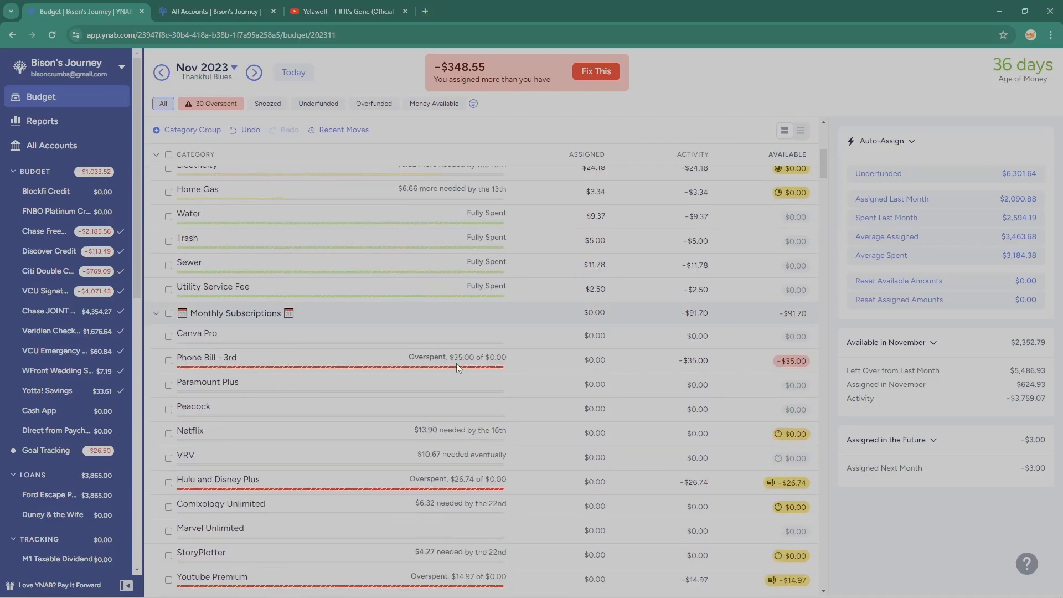
pyautogui.click(408, 334)
pyautogui.click(278, 393)
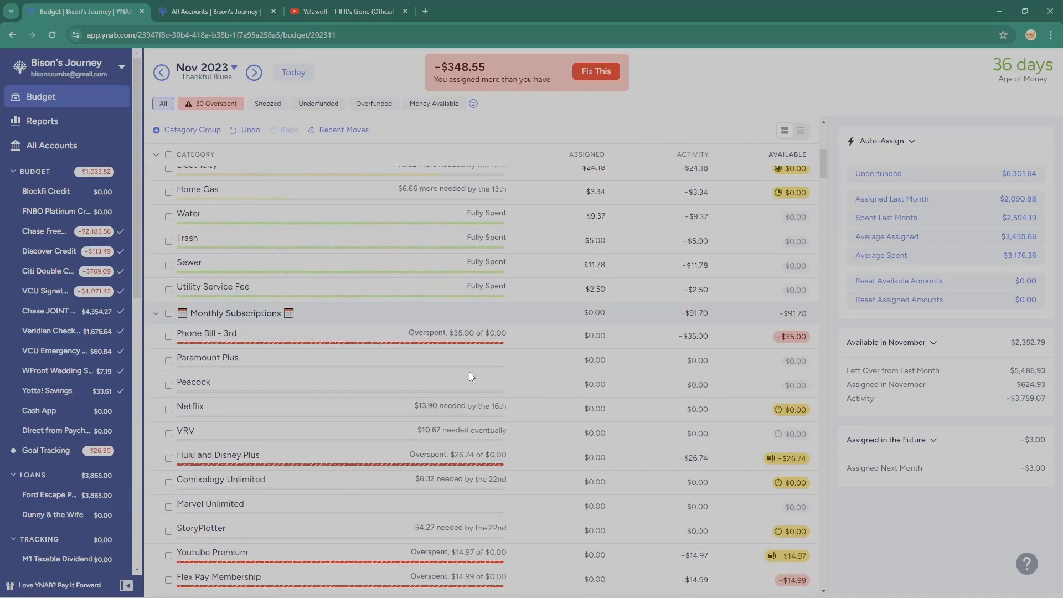
# Step: Assign $35 to Phone Bill - 3rd and $26.74 to Hulu and Disney Plus in Monthly Subscriptions
pyautogui.click(597, 337)
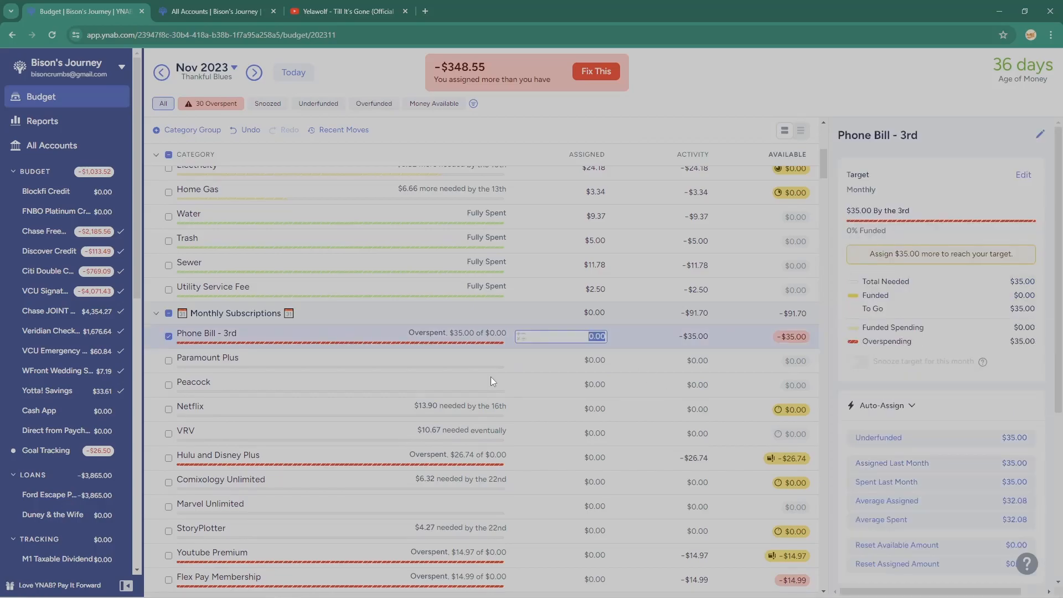
pyautogui.write('35')
pyautogui.press('Return')
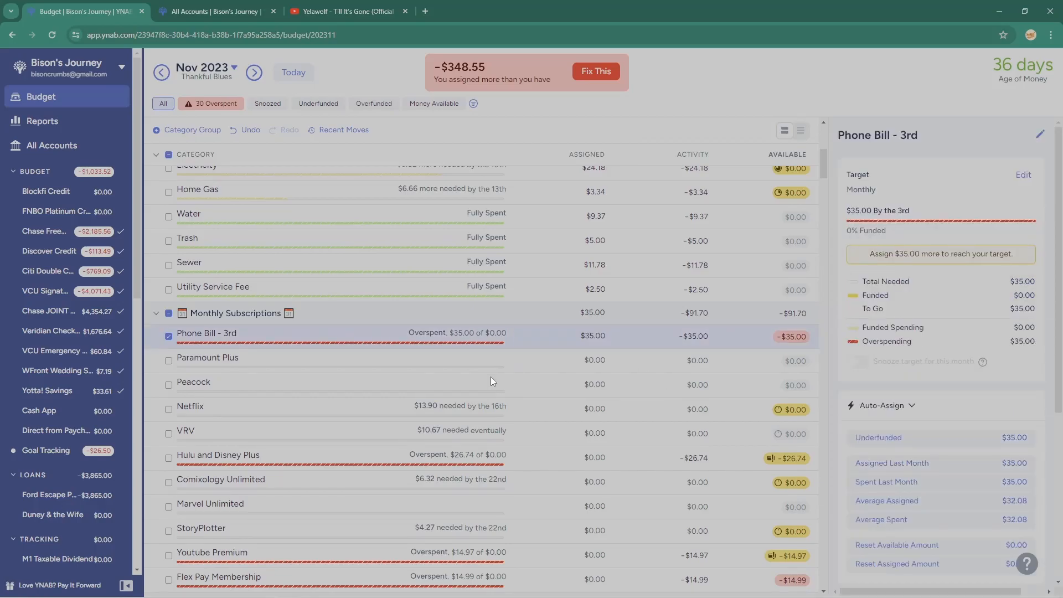
pyautogui.scroll(-2, 509, 407)
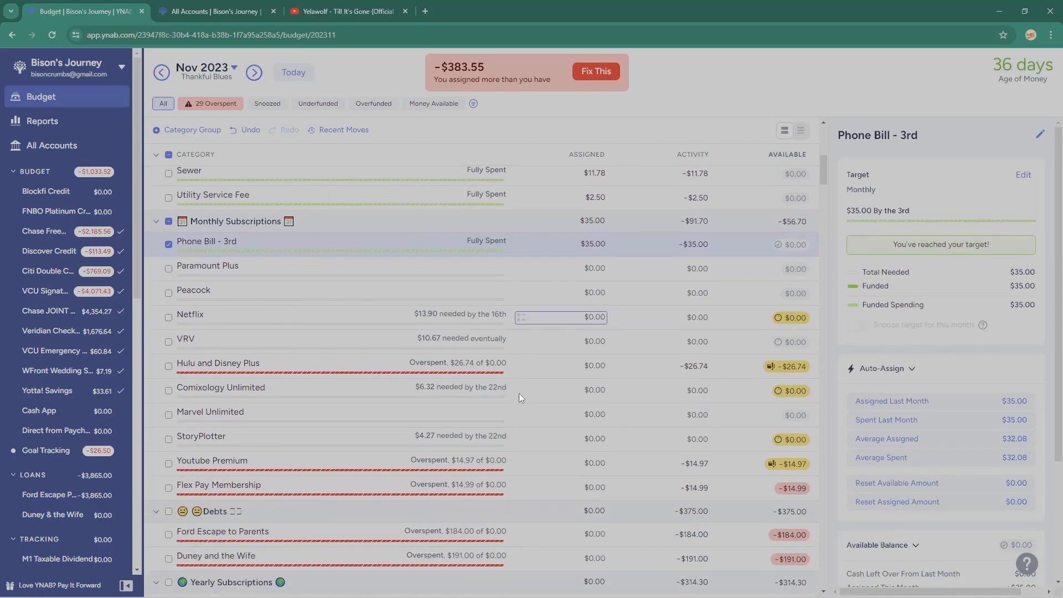
pyautogui.click(580, 364)
pyautogui.write('26.74')
pyautogui.press('Return')
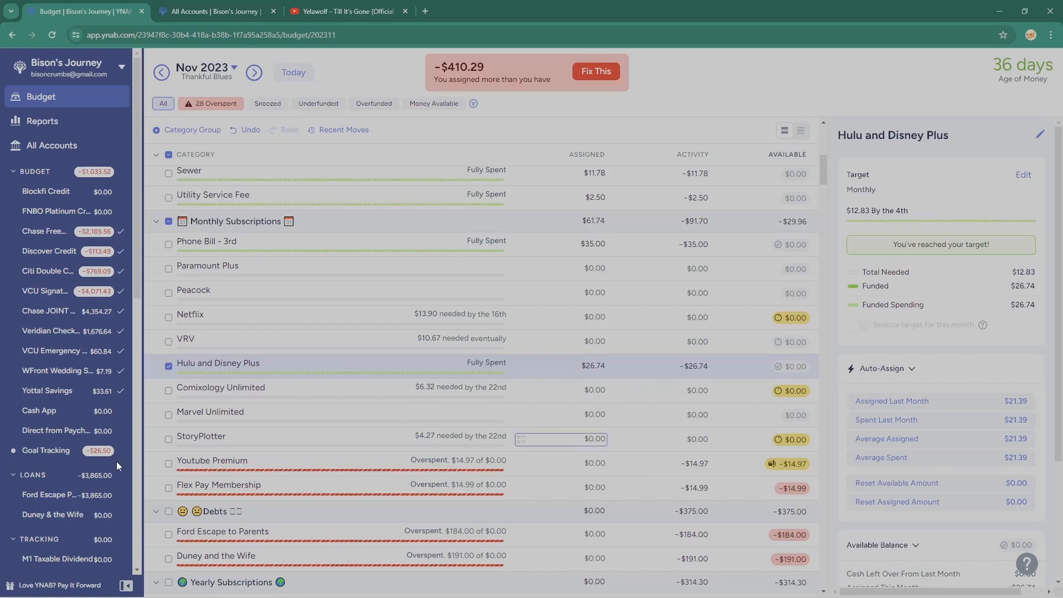
# Step: Assign $14.97 to Youtube Premium and $14.99 to Flex Pay Membership, and deselect the category
pyautogui.click(433, 468)
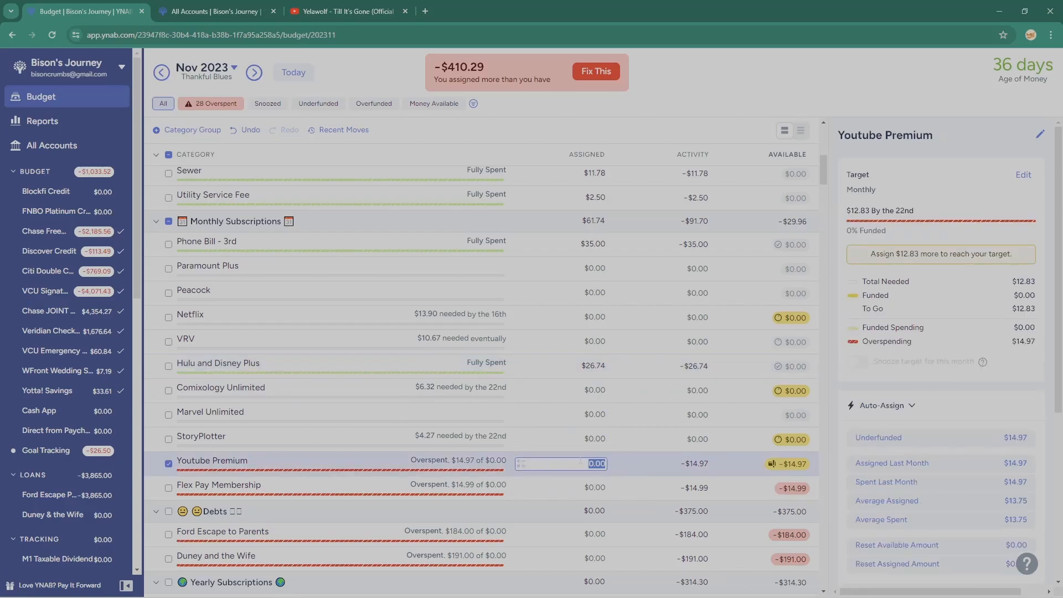
pyautogui.write('14.97')
pyautogui.press('Return')
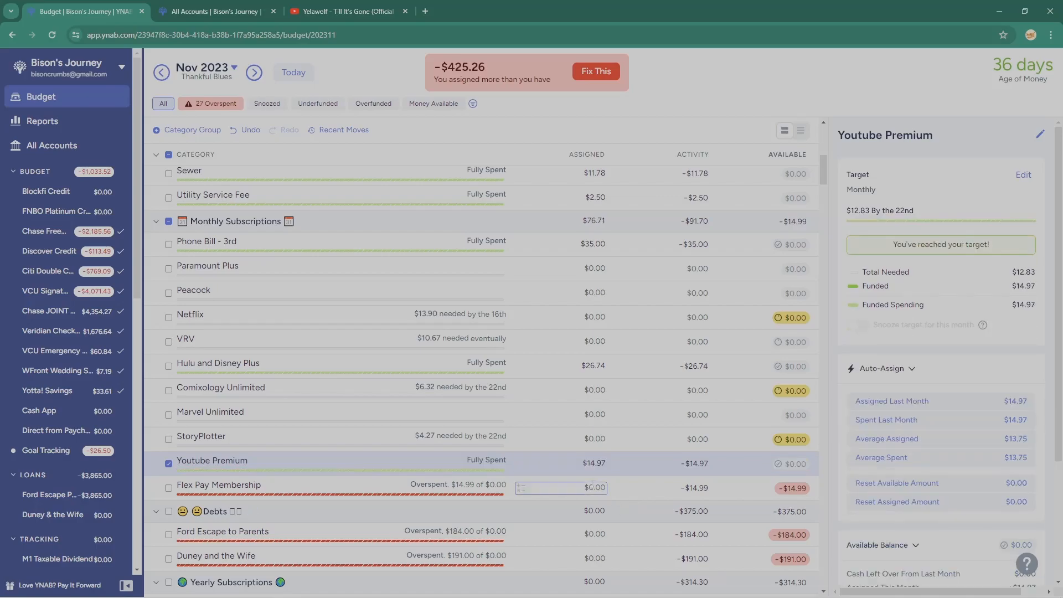
pyautogui.click(559, 488)
pyautogui.scroll(-3, 566, 496)
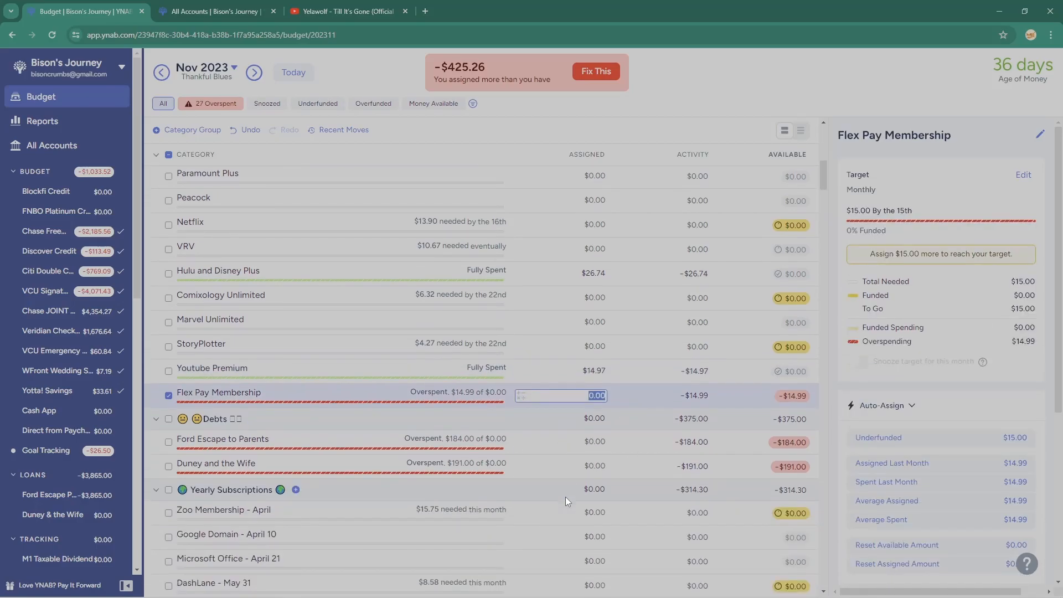
pyautogui.write('14.99')
pyautogui.press('Return')
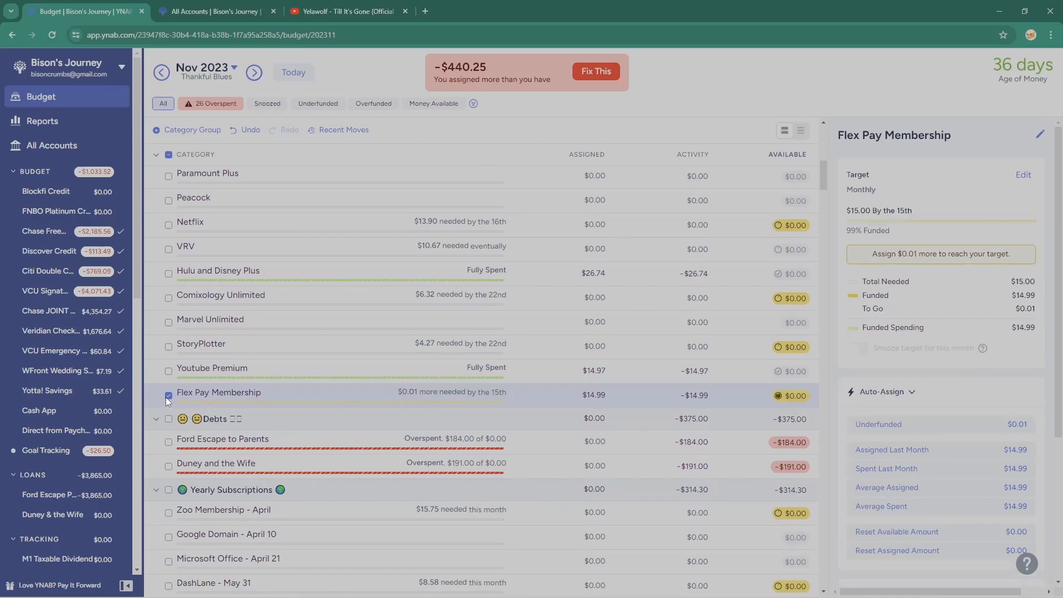
pyautogui.click(168, 396)
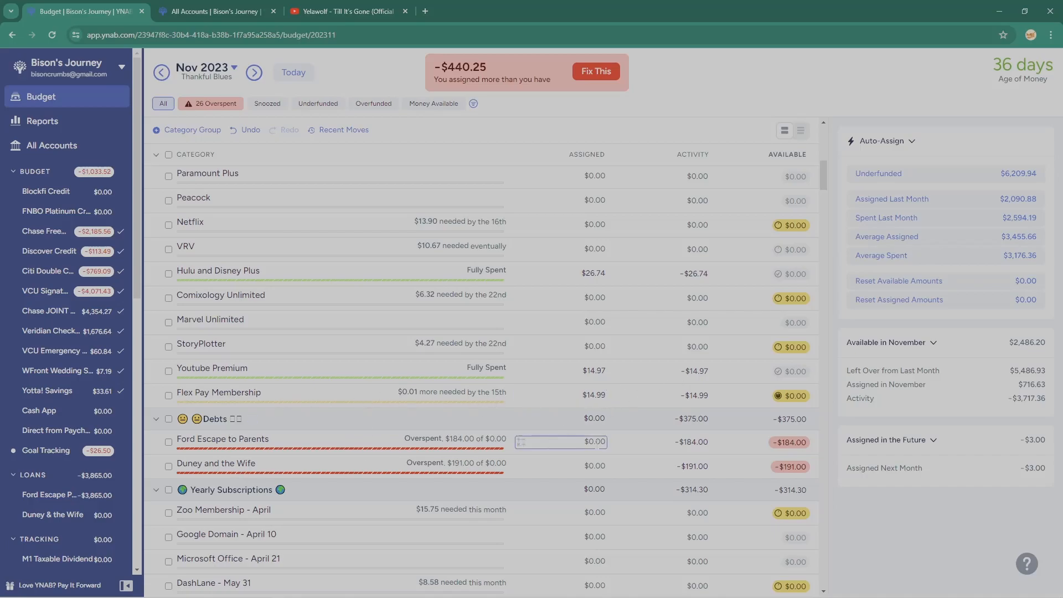
# Step: Assign $184 to Ford Escape to Parents and $191 to the category directly below it in the Debts group
pyautogui.click(559, 441)
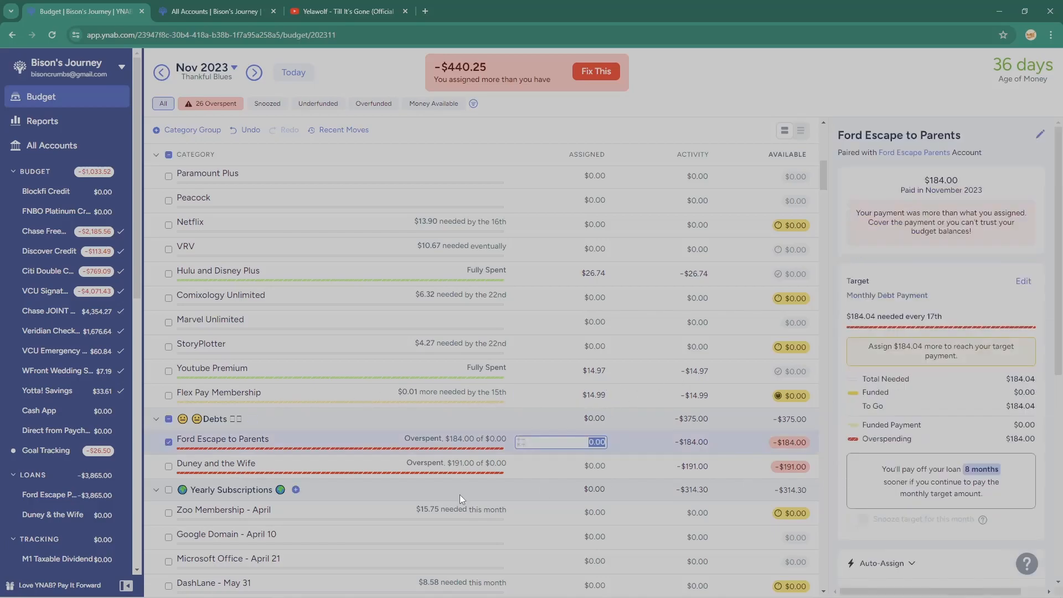
pyautogui.scroll(-2, 474, 490)
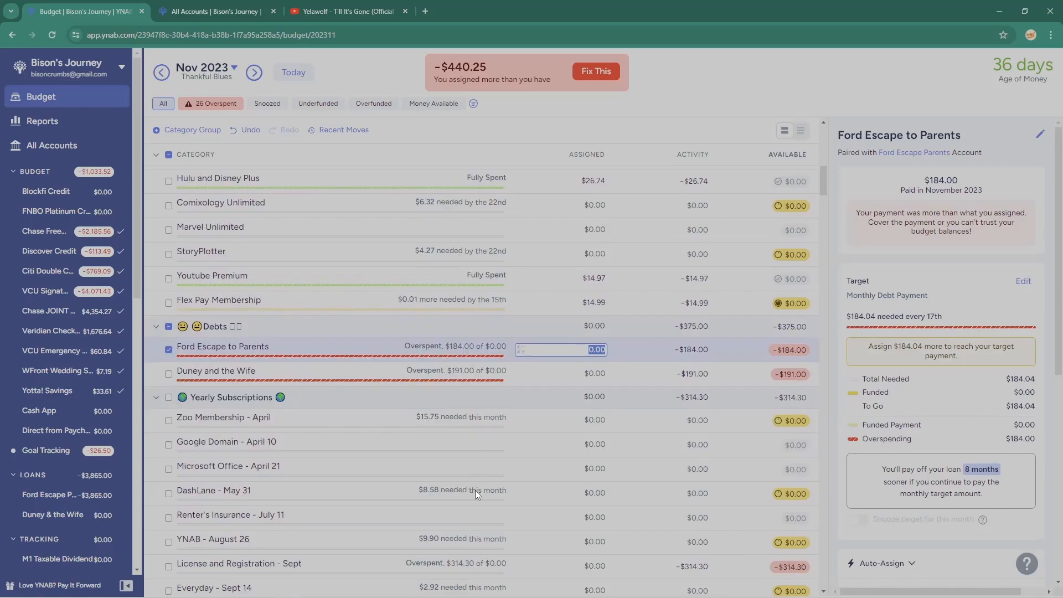
pyautogui.write('184')
pyautogui.press('Return')
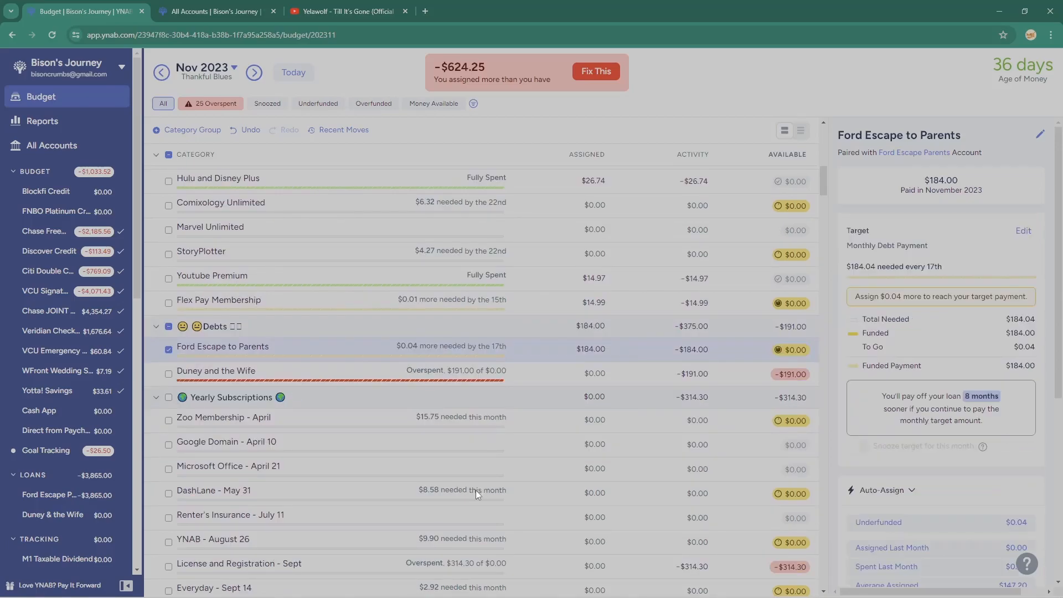
pyautogui.click(573, 378)
pyautogui.click(577, 375)
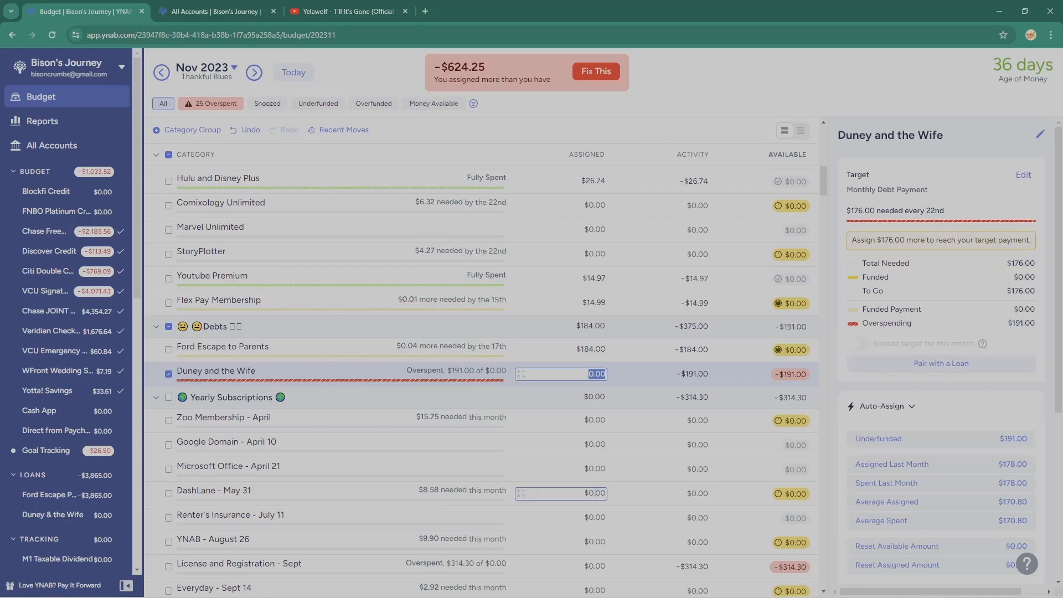
pyautogui.write('191')
pyautogui.press('Return')
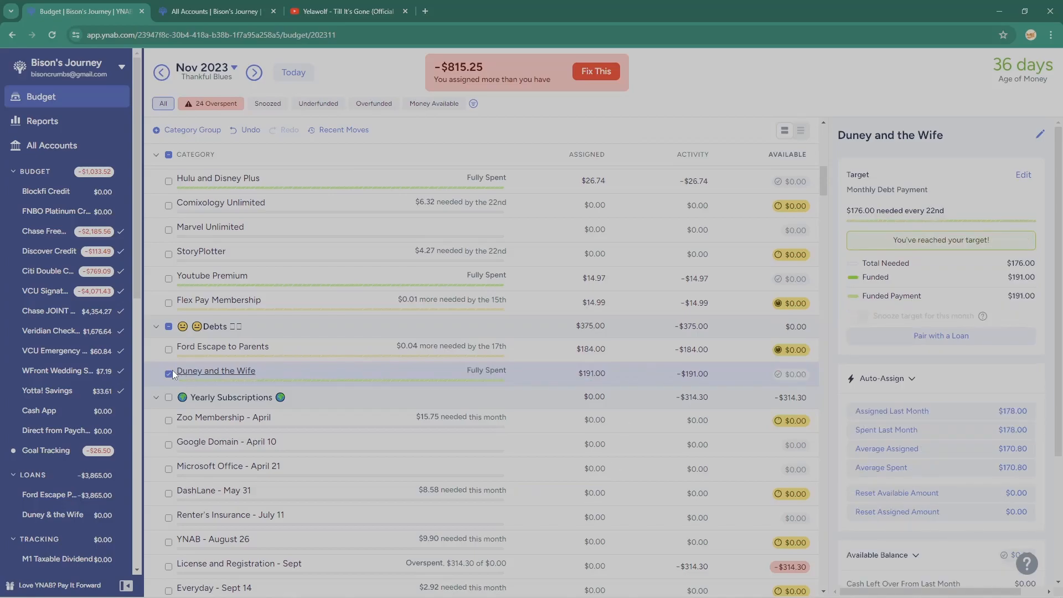
# Step: Deselect the Debts category and assign $314.30 to License and Registration - Sept in Yearly Subscriptions
pyautogui.click(395, 373)
pyautogui.scroll(-3, 688, 379)
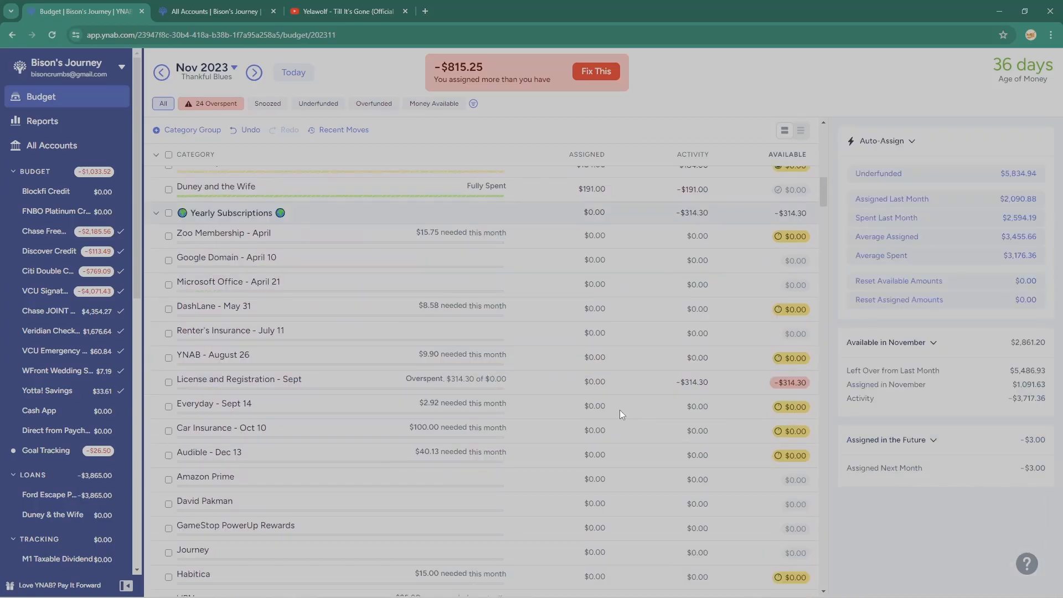
pyautogui.click(590, 383)
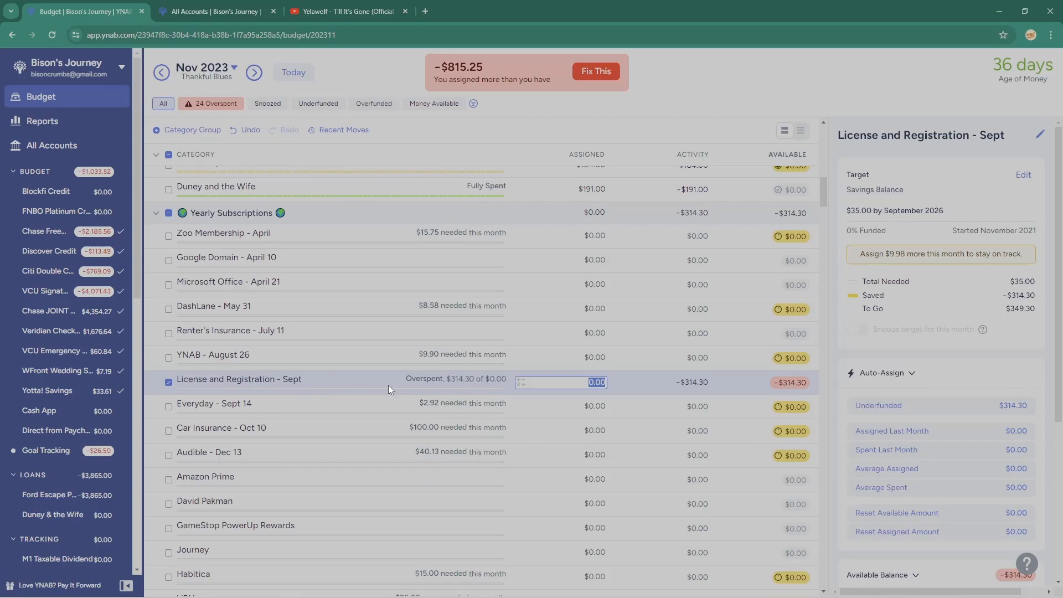
pyautogui.write('314.30')
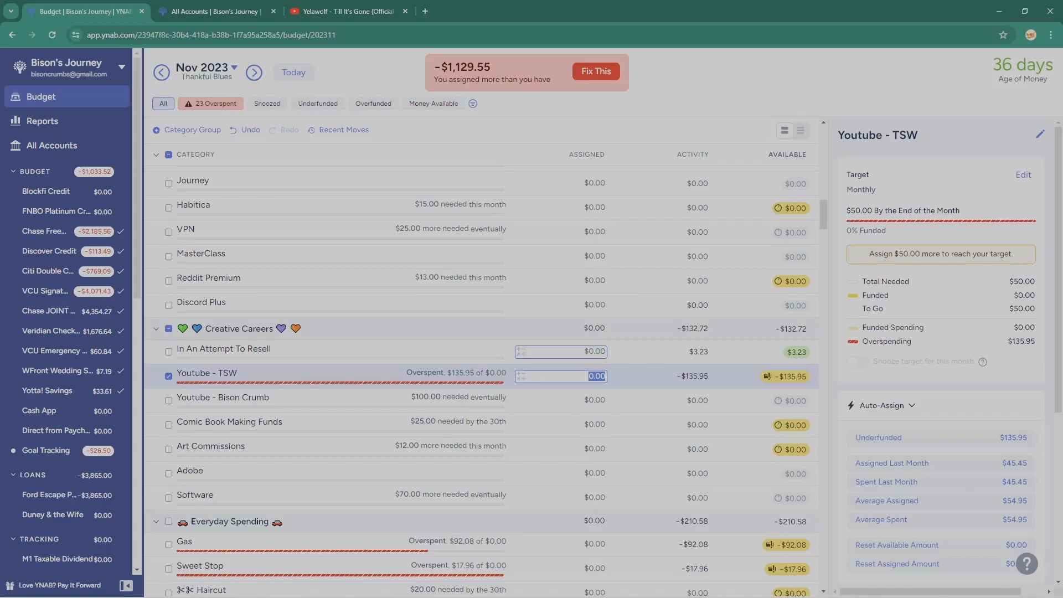
# Step: Assign -$3.23 to In An Attempt To Resell in the Creative Careers group
pyautogui.click(576, 352)
pyautogui.scroll(-2, 578, 404)
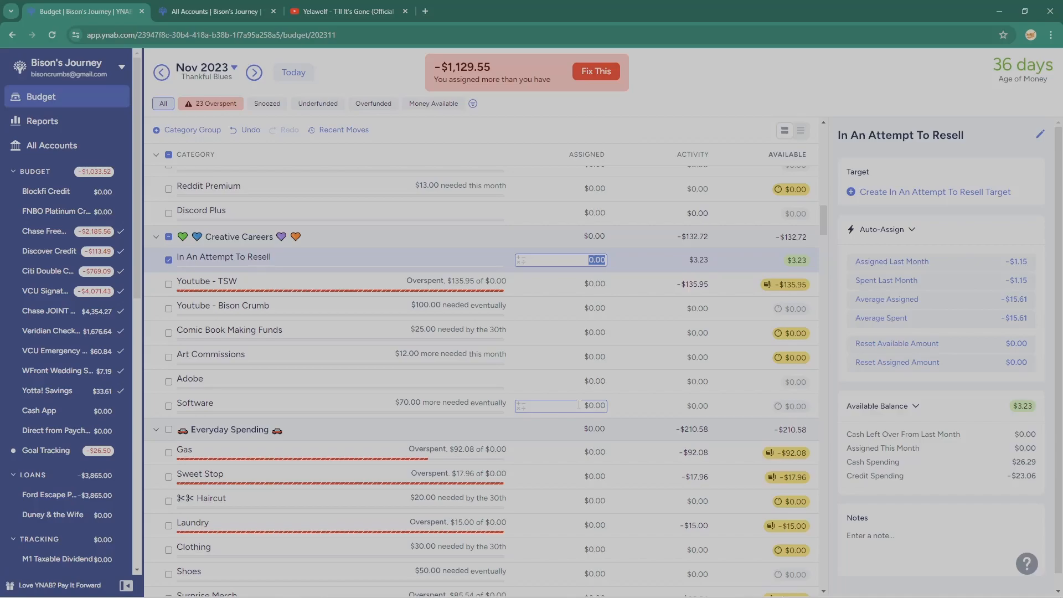
pyautogui.write('-3.2')
pyautogui.write('3.23')
# Step: Assign $135.95 to Youtube - TSW in Creative Careers and check the category's target details
pyautogui.click(585, 284)
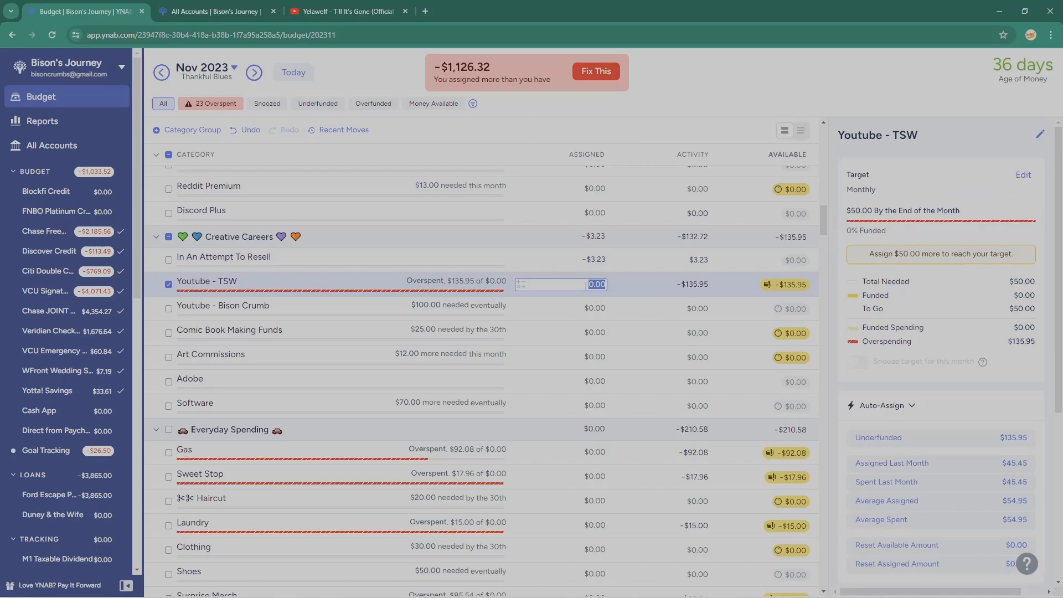
pyautogui.write('135.95')
pyautogui.press('Return')
pyautogui.click(439, 299)
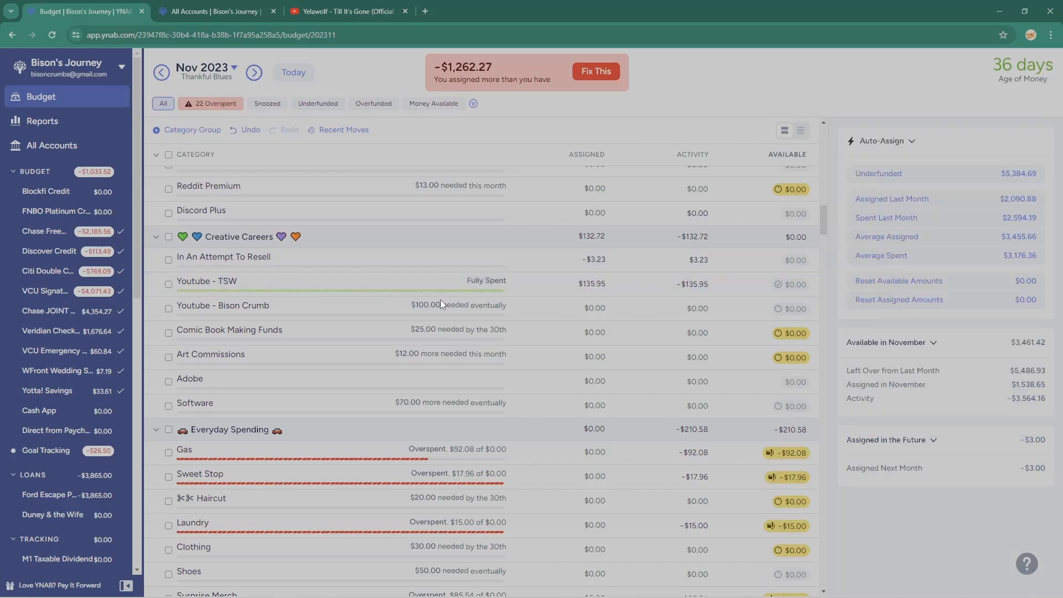
pyautogui.click(732, 281)
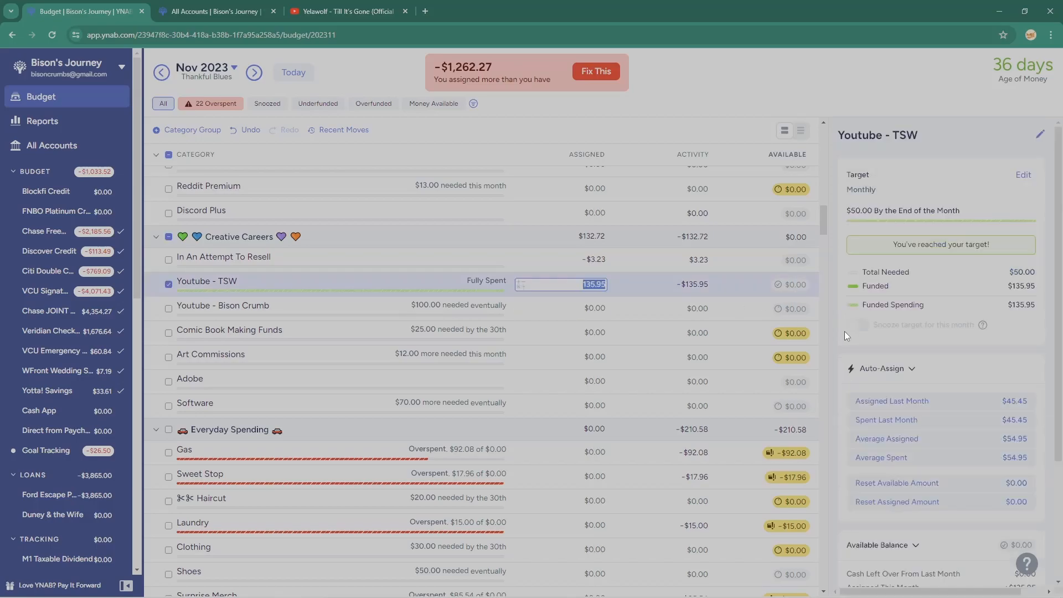
pyautogui.click(188, 291)
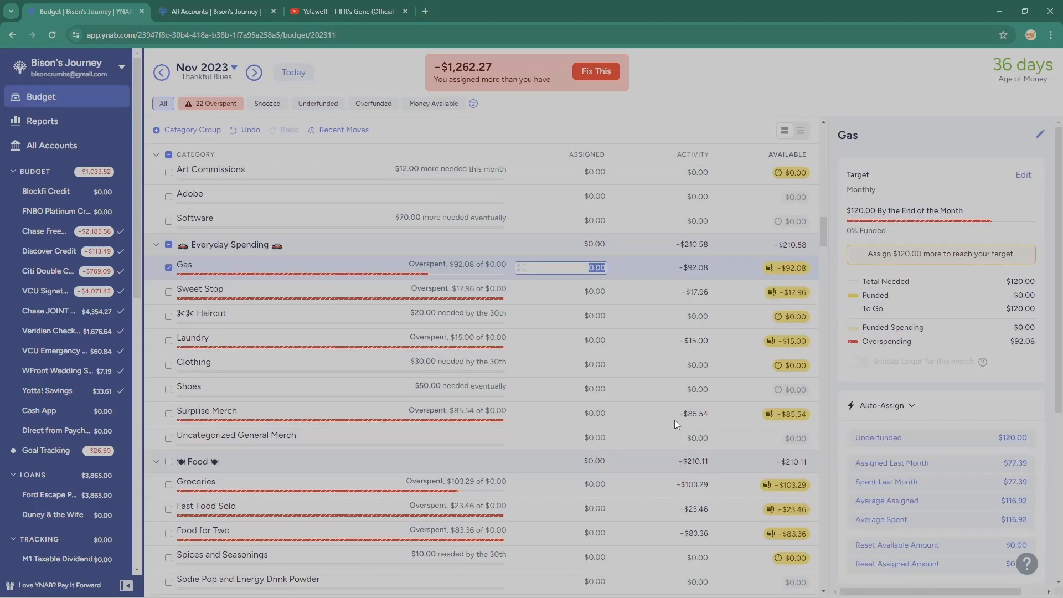
# Step: Assign $92.08 to Gas and $17.96 to Sweet Stop in the Everyday Spending group
pyautogui.write('92.08')
pyautogui.press('Return')
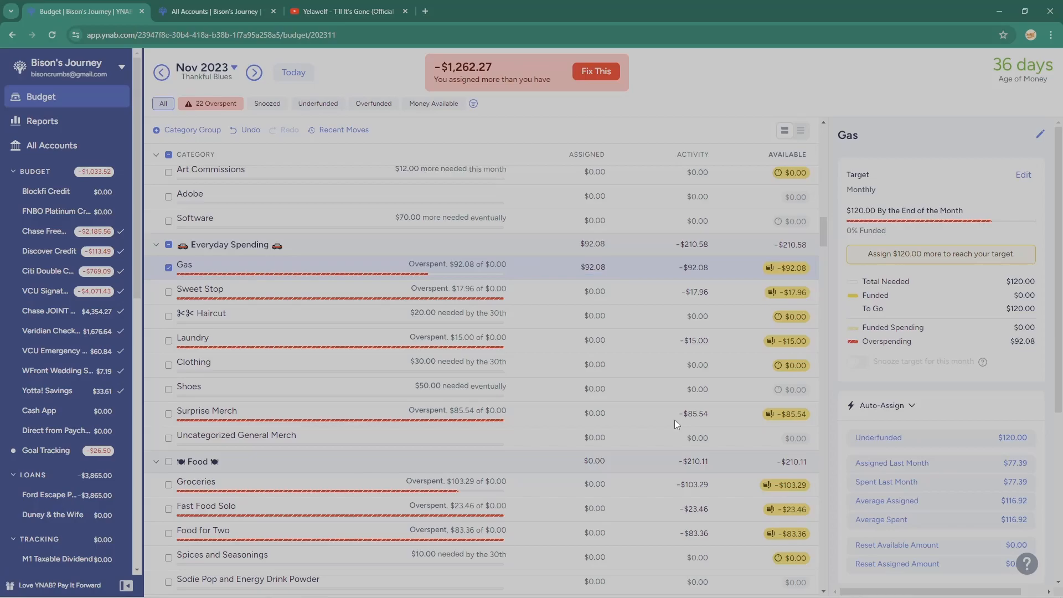
pyautogui.click(608, 290)
pyautogui.write('17.96')
pyautogui.press('Return')
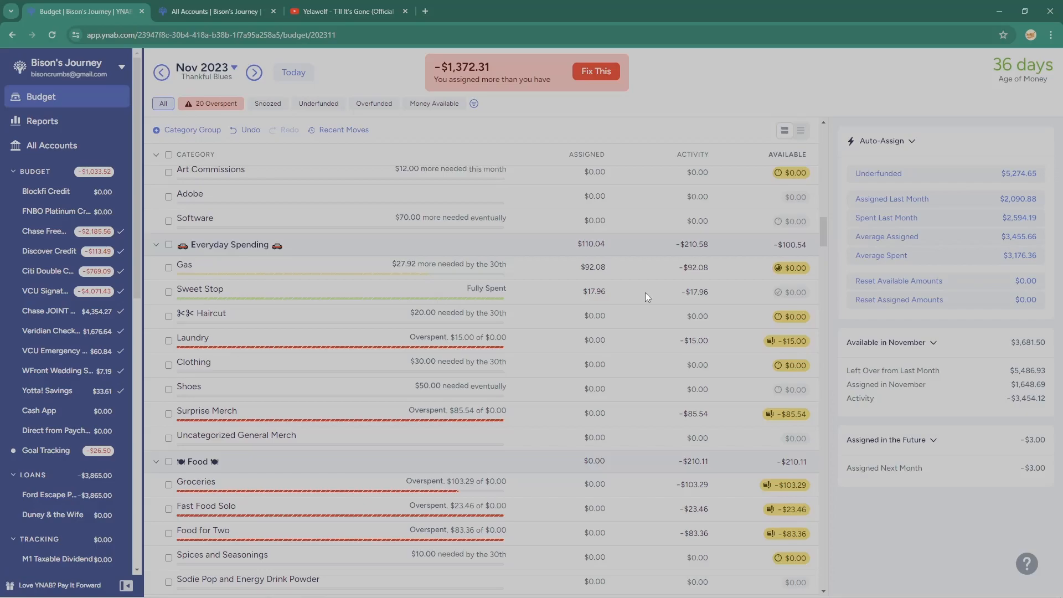
# Step: Assign $15 to Laundry and $85.54 to Surprise Merch in the Everyday Spending group
pyautogui.click(534, 339)
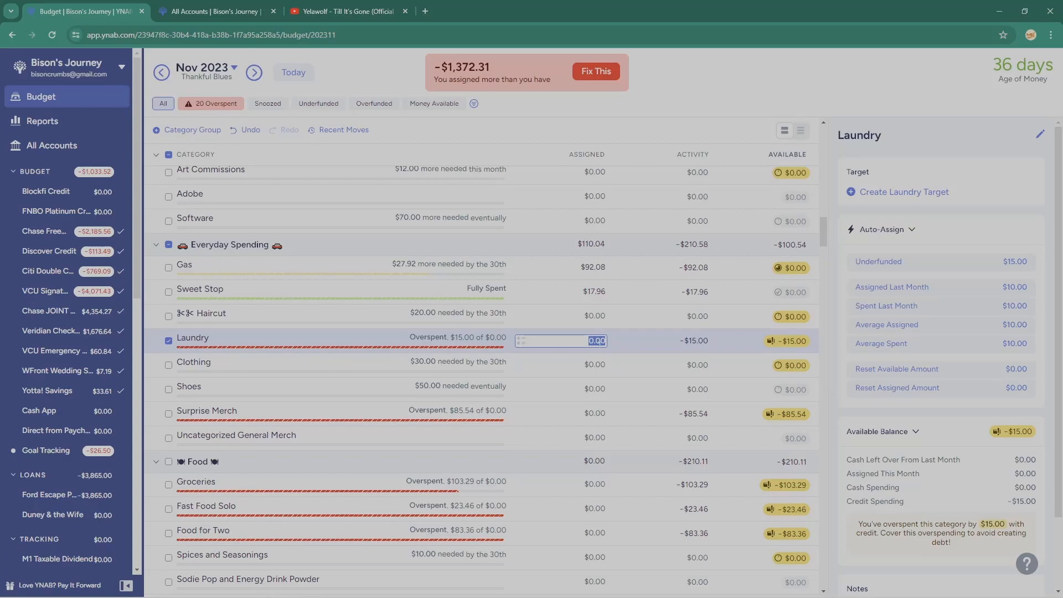
pyautogui.write('15')
pyautogui.press('Return')
pyautogui.click(559, 413)
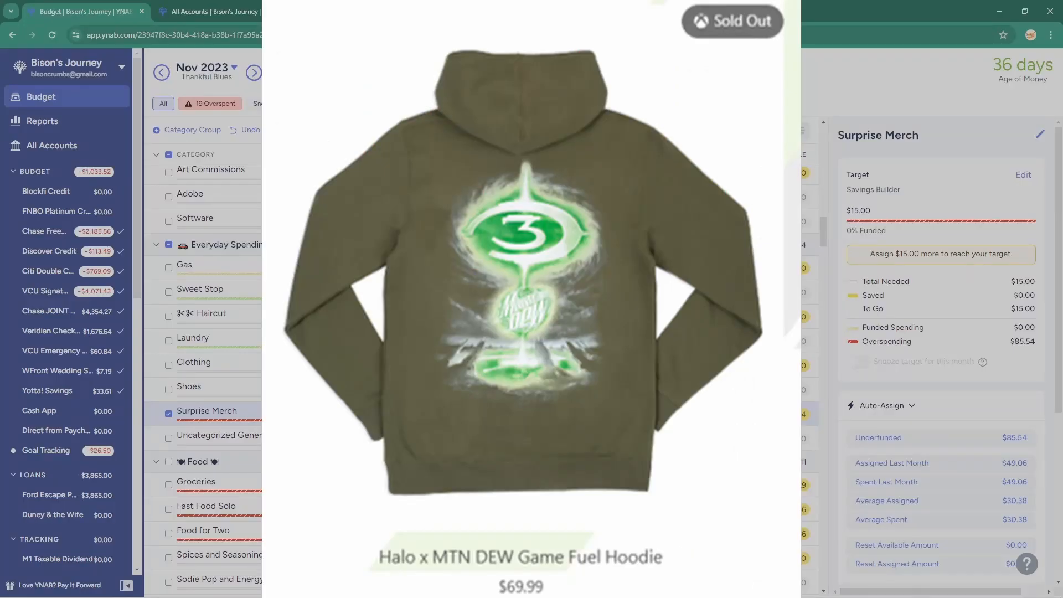
pyautogui.write('85')
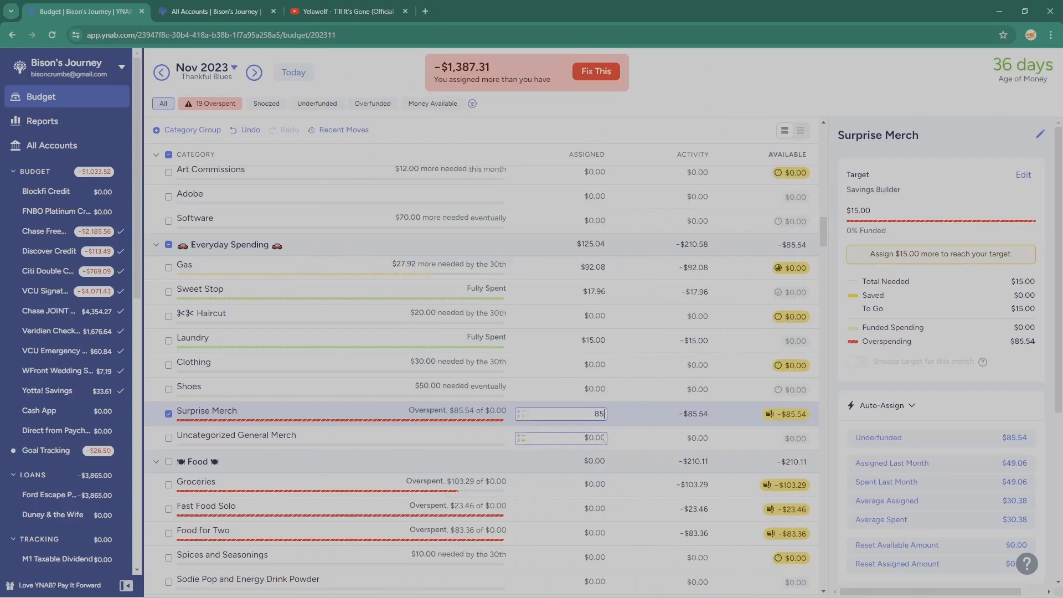
pyautogui.write('.54')
pyautogui.press('Return')
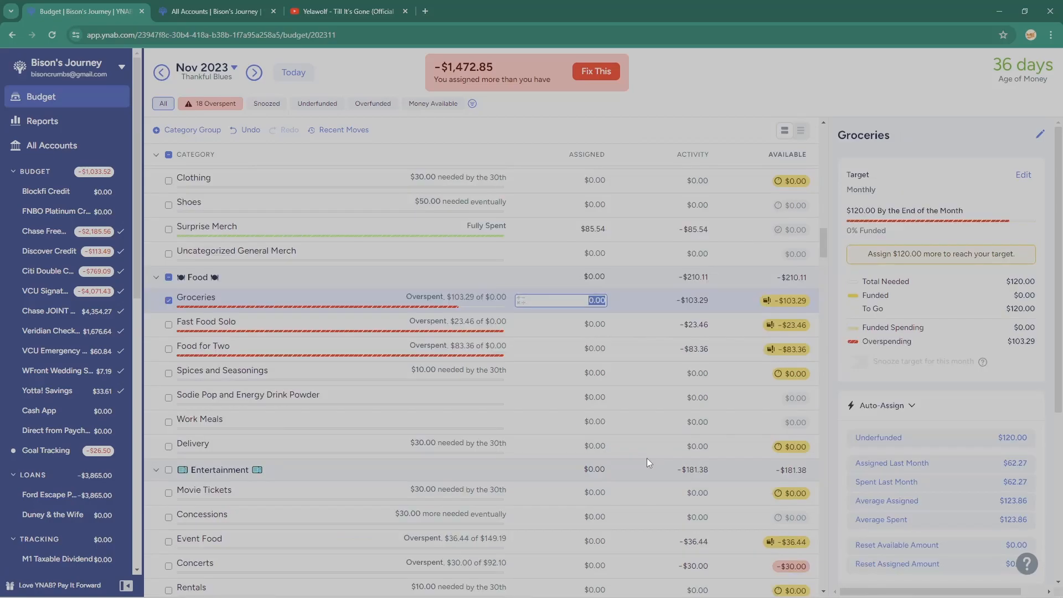
# Step: Assign $103.29 to Groceries and $23.46 to Fast Food Solo in the Food group
pyautogui.write('103.29')
pyautogui.press('Return')
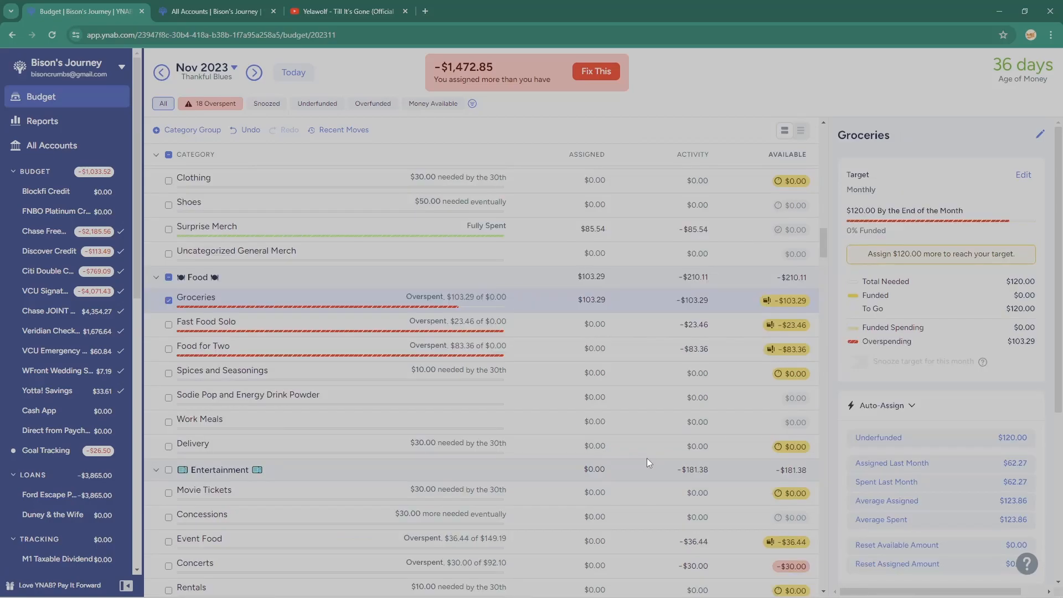
pyautogui.write('23.46')
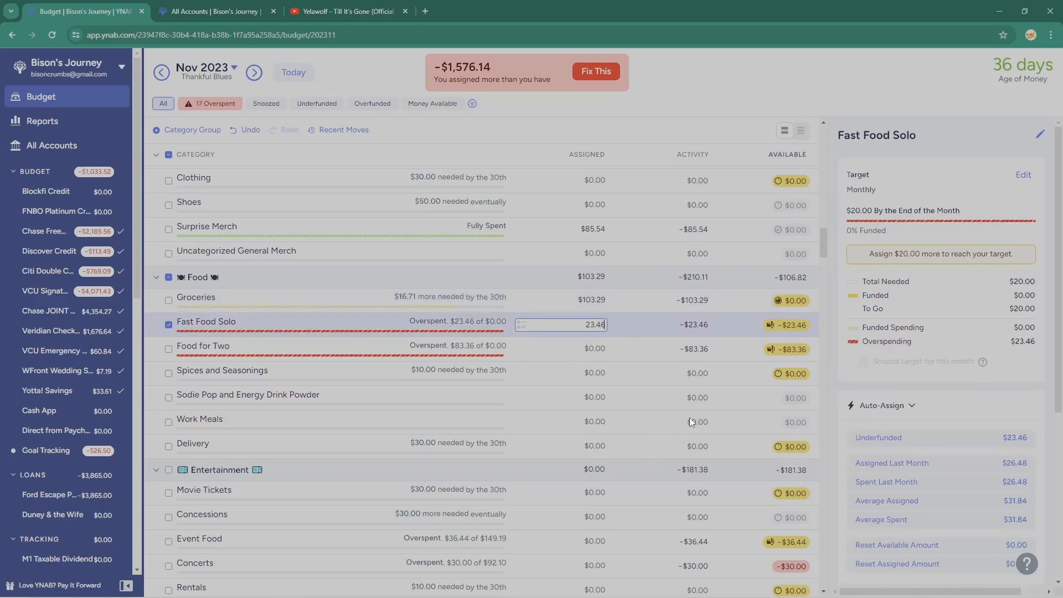
pyautogui.press('Return')
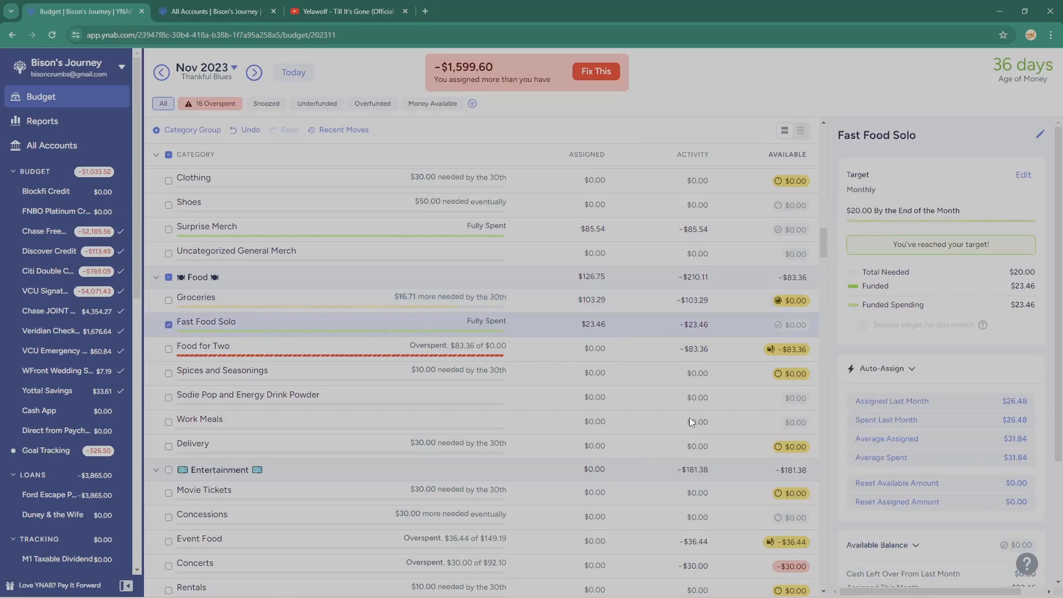
# Step: Assign $83.36 to Food for Two and review its combined totals with Groceries
pyautogui.click(588, 350)
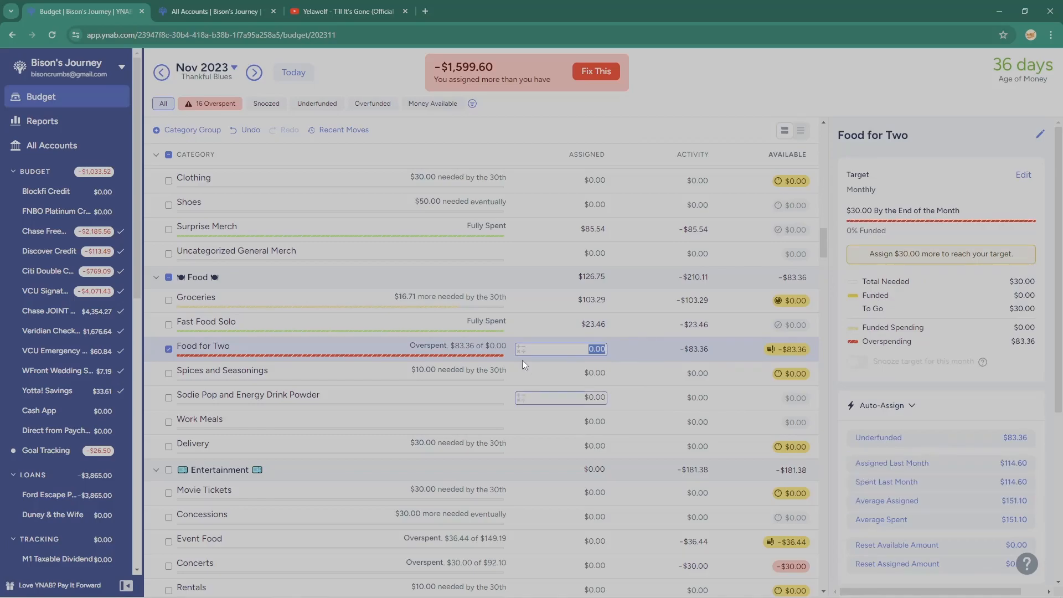
pyautogui.write('83.36')
pyautogui.press('Return')
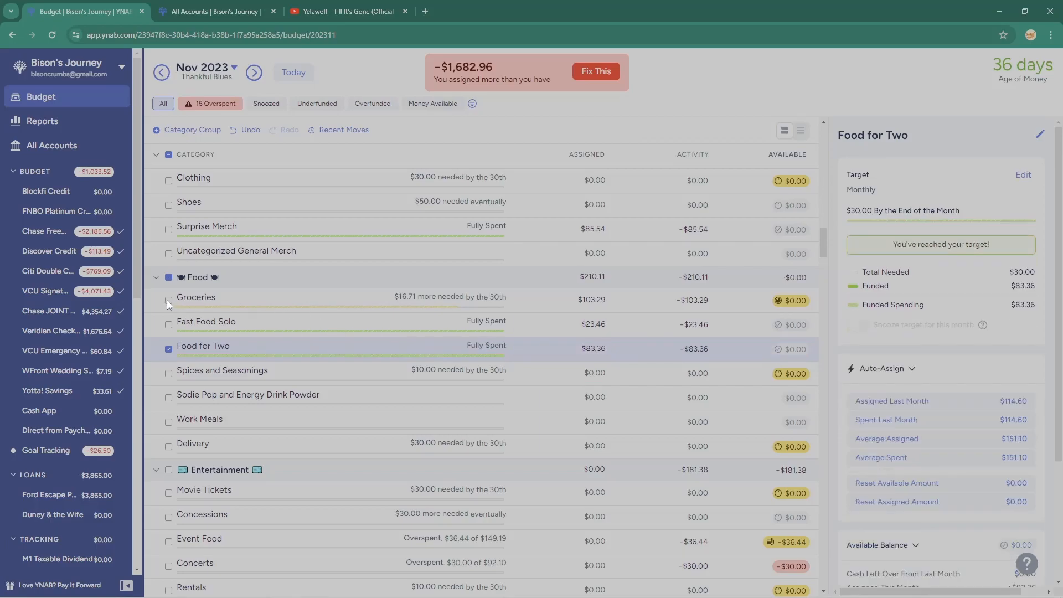
pyautogui.click(168, 300)
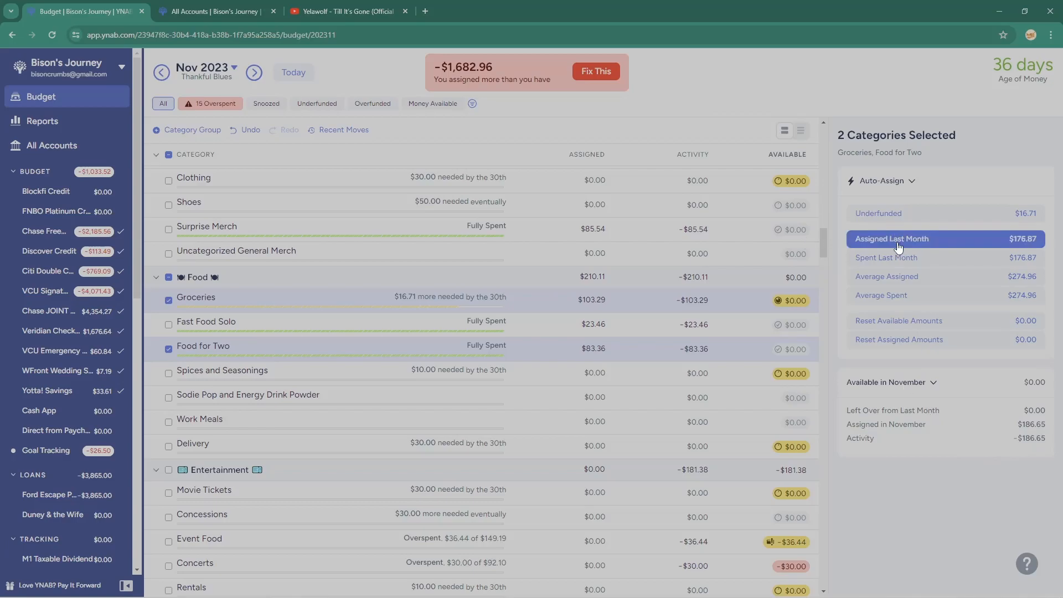
pyautogui.click(759, 351)
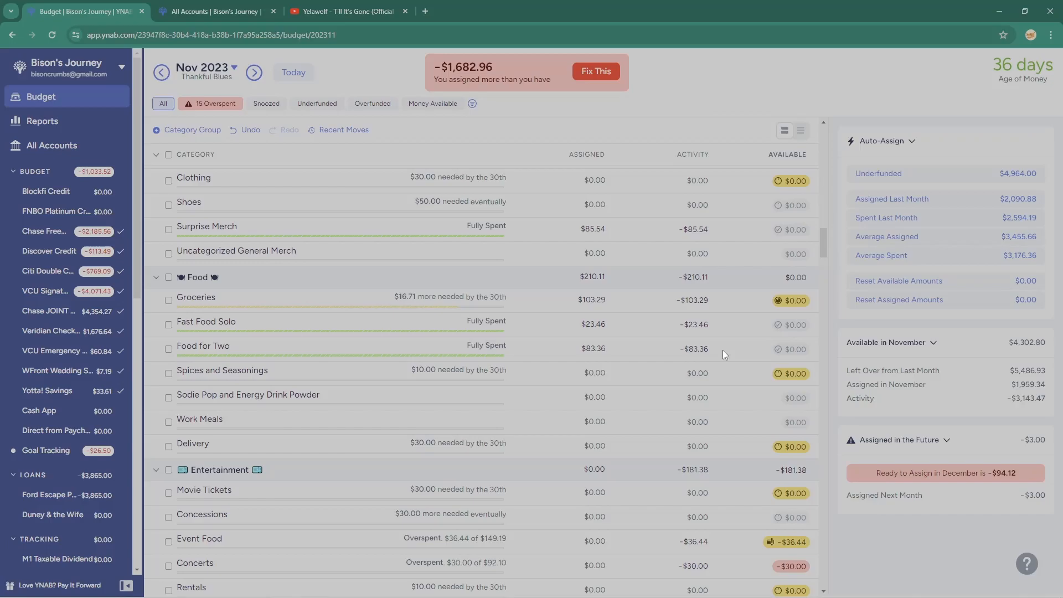
# Step: Assign $30 to Concerts and $36.44 to Event Food in the Entertainment group
pyautogui.scroll(-5, 434, 416)
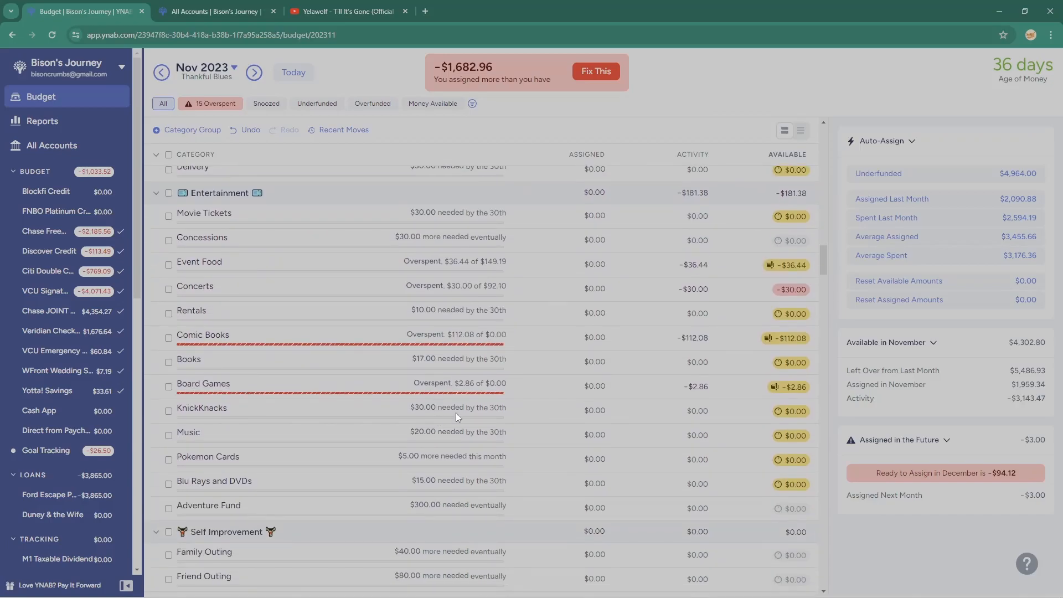
pyautogui.click(742, 265)
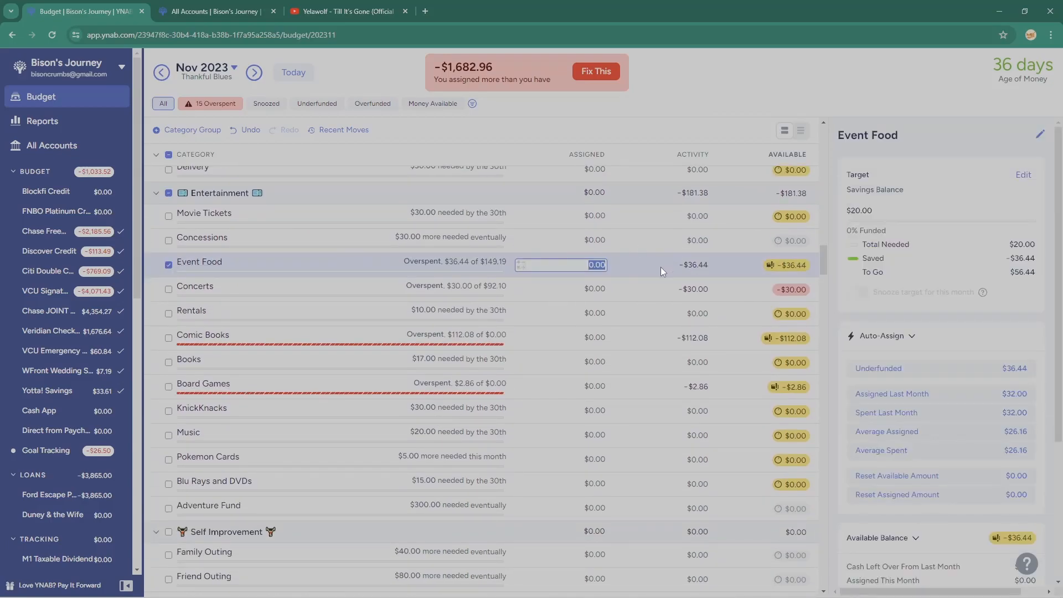
pyautogui.click(642, 292)
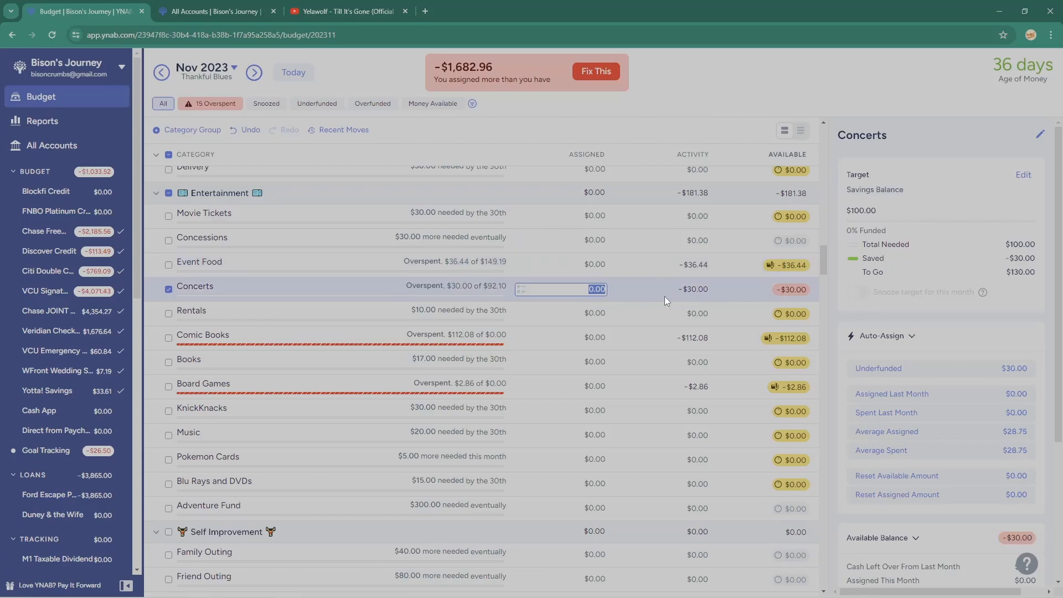
pyautogui.write('30')
pyautogui.press('Return')
pyautogui.click(620, 271)
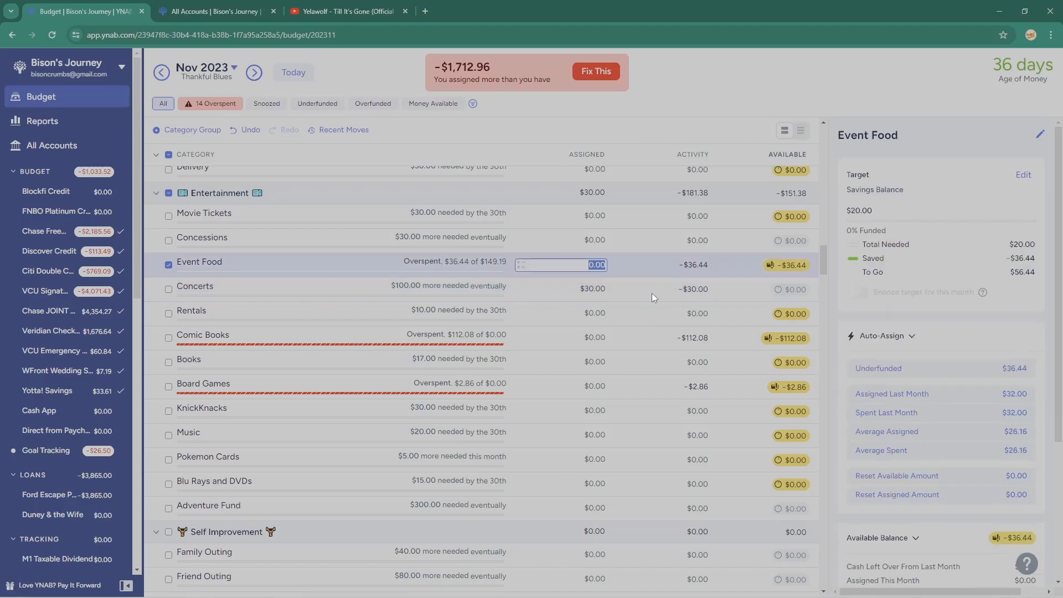
pyautogui.write('36.44')
pyautogui.press('Return')
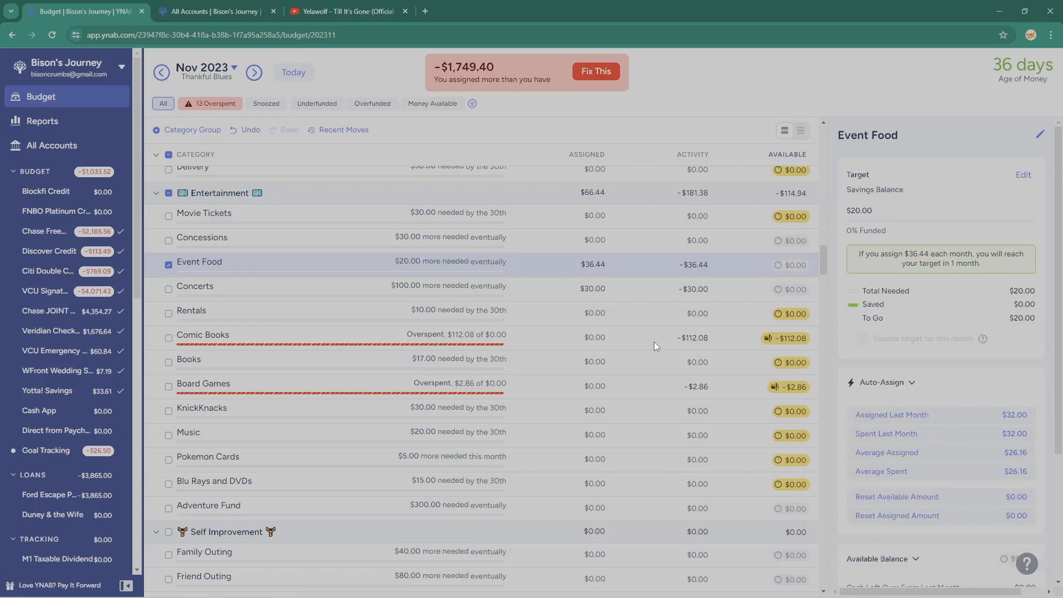
# Step: Assign $112.08 to Comic Books and $2.86 to Board Games in Entertainment, and deselect the category
pyautogui.click(654, 341)
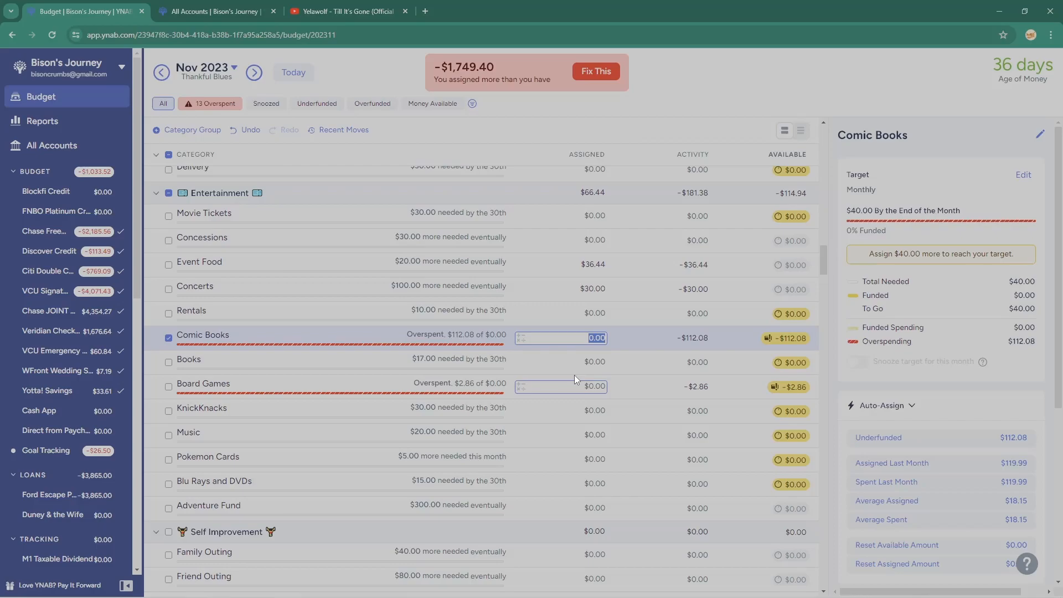
pyautogui.write('112.08')
pyautogui.press('Return')
pyautogui.click(573, 379)
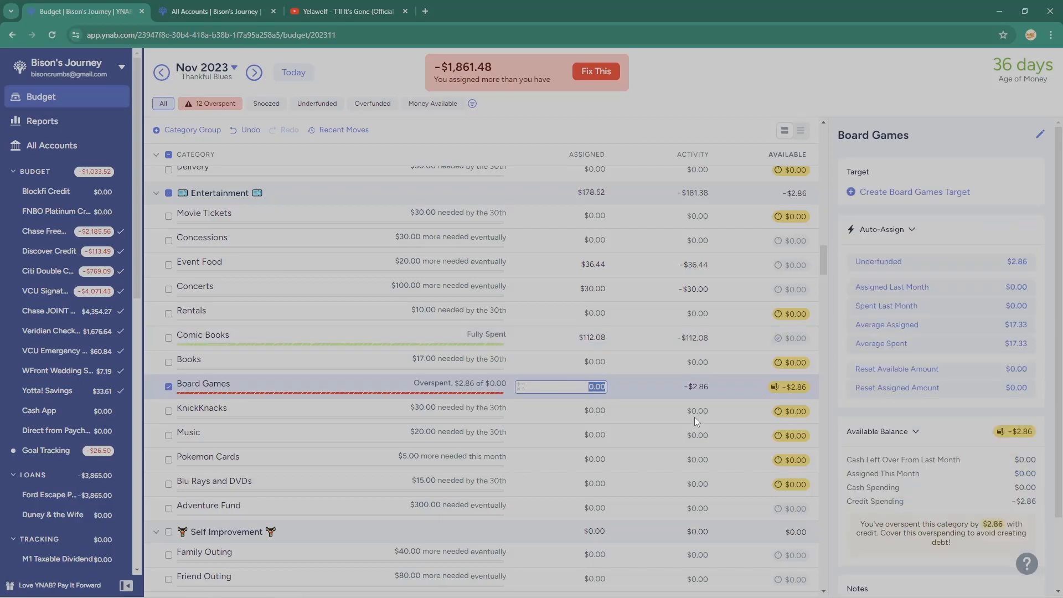
pyautogui.write('2.86')
pyautogui.press('Return')
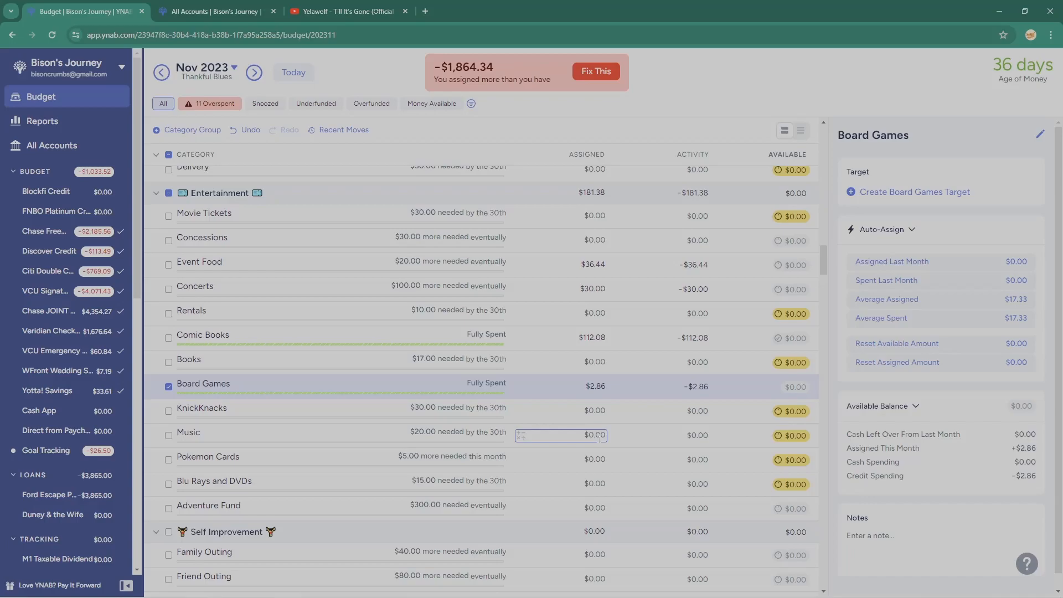
pyautogui.click(168, 387)
# Step: Review the Investing and The Treasury groups, including the details of the 6 Month Rent category
pyautogui.scroll(-3, 514, 403)
pyautogui.scroll(-3, 516, 402)
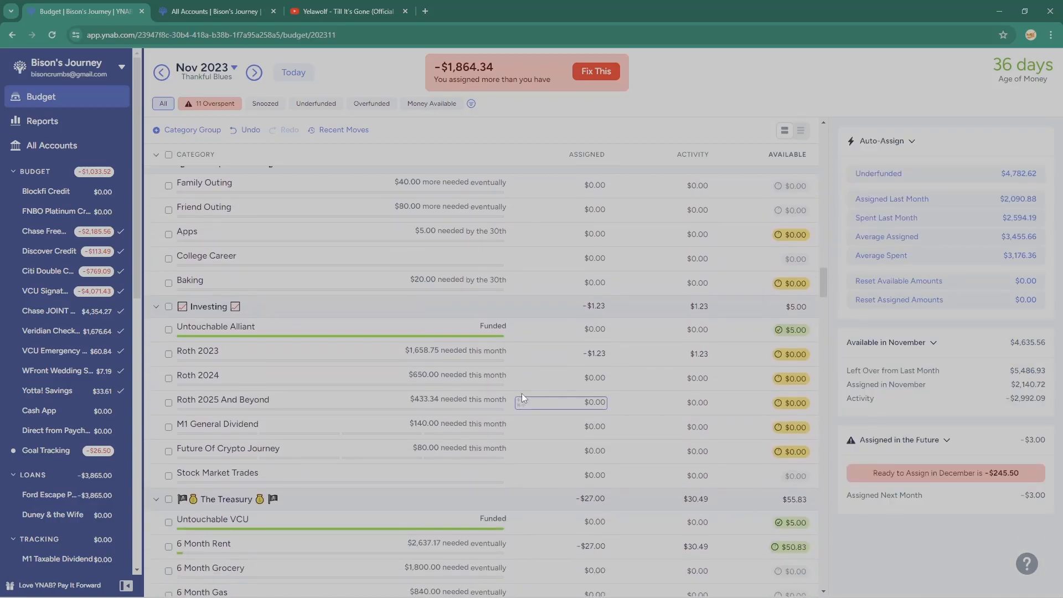
pyautogui.scroll(-2, 521, 393)
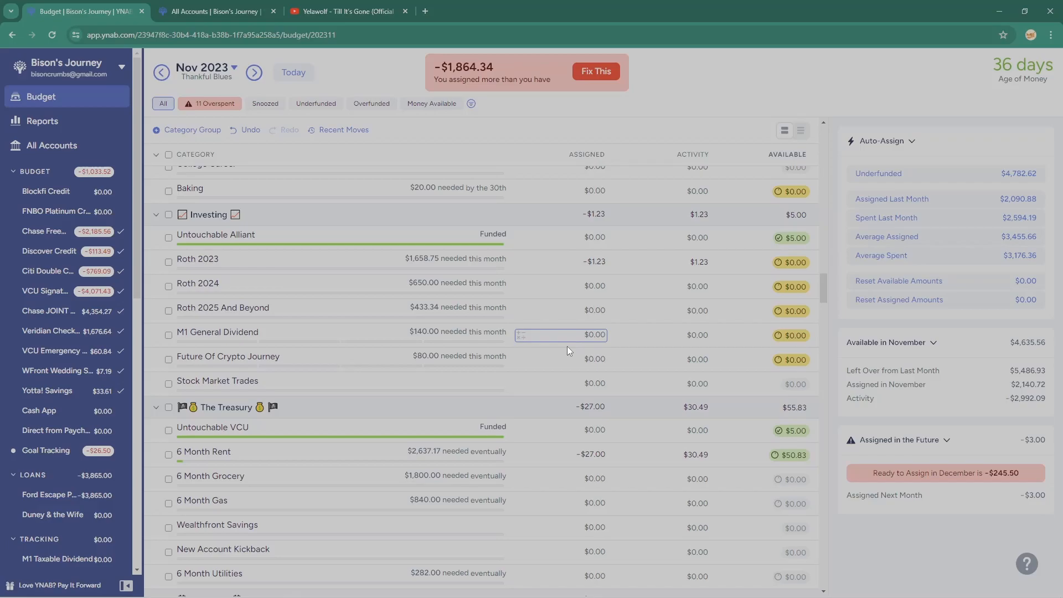
pyautogui.scroll(-2, 567, 347)
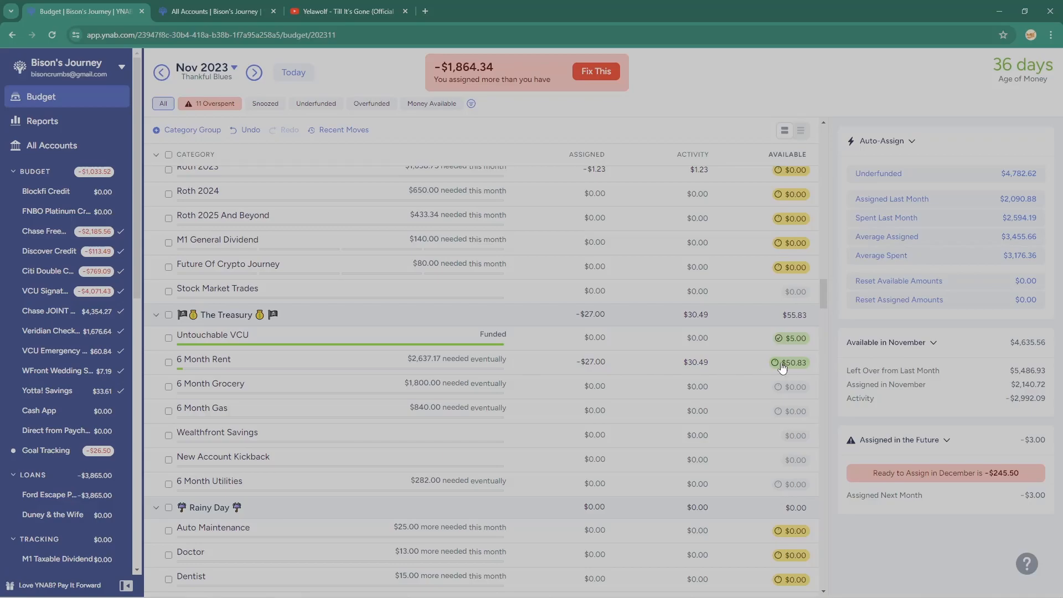
pyautogui.click(726, 365)
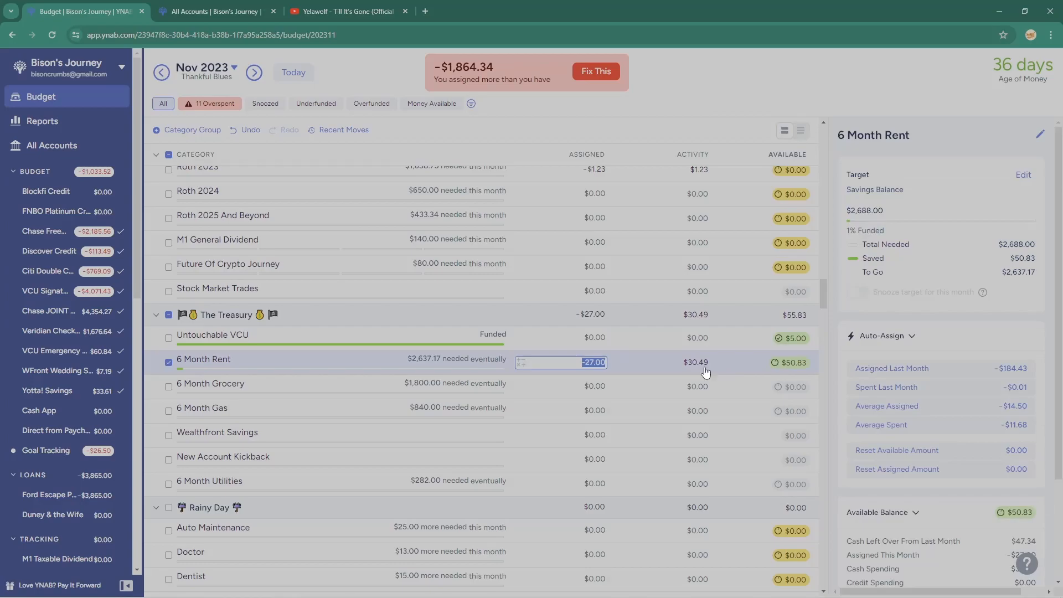
pyautogui.click(169, 362)
# Step: Assign $35.68 to Travel Eating in the Vacation and Travel group
pyautogui.scroll(-6, 689, 396)
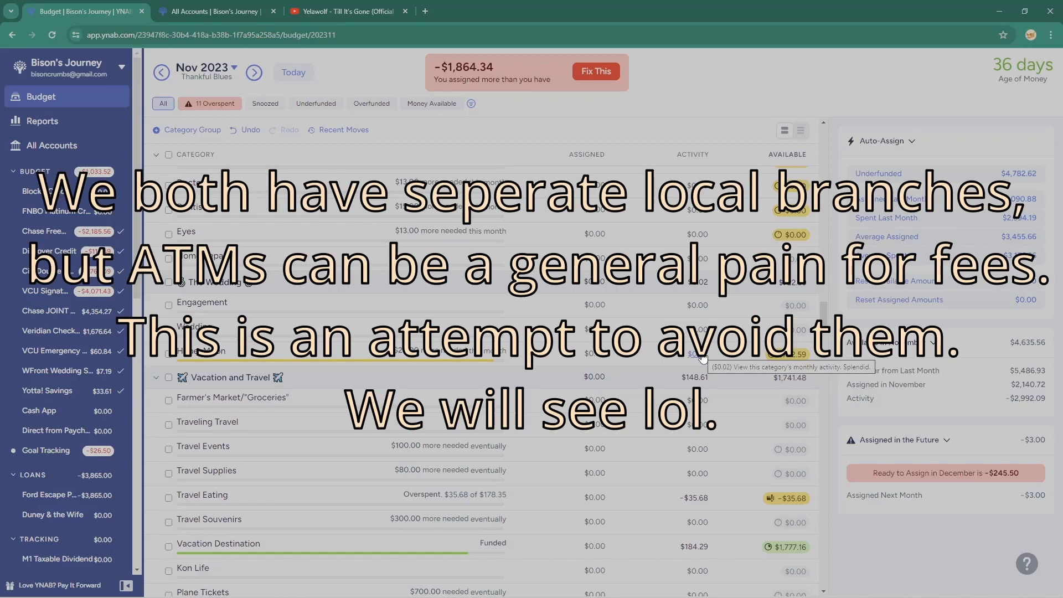
pyautogui.scroll(-2, 703, 358)
pyautogui.click(730, 411)
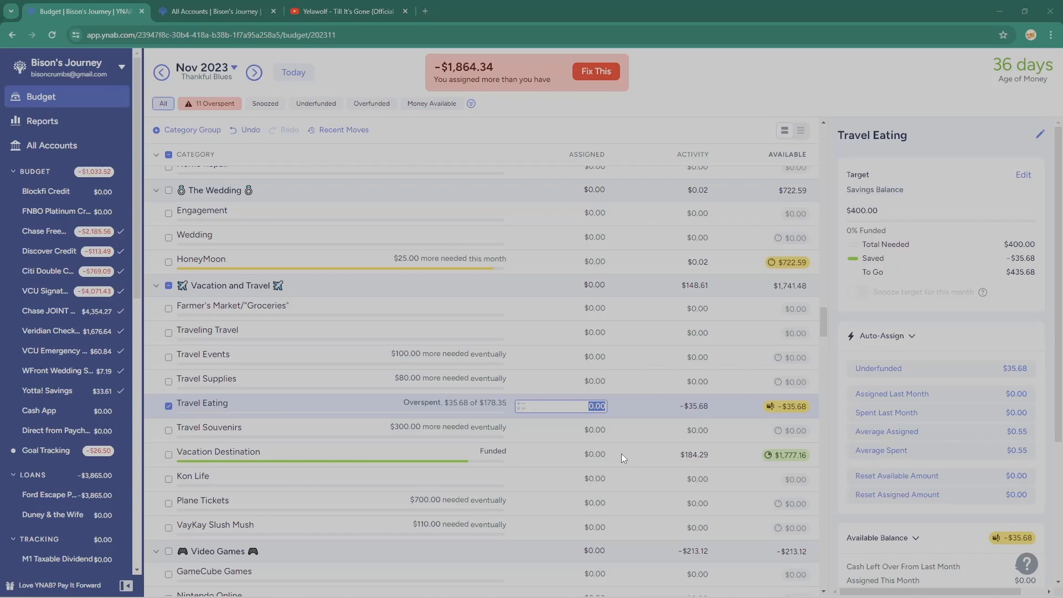
pyautogui.write('35.68')
pyautogui.press('Return')
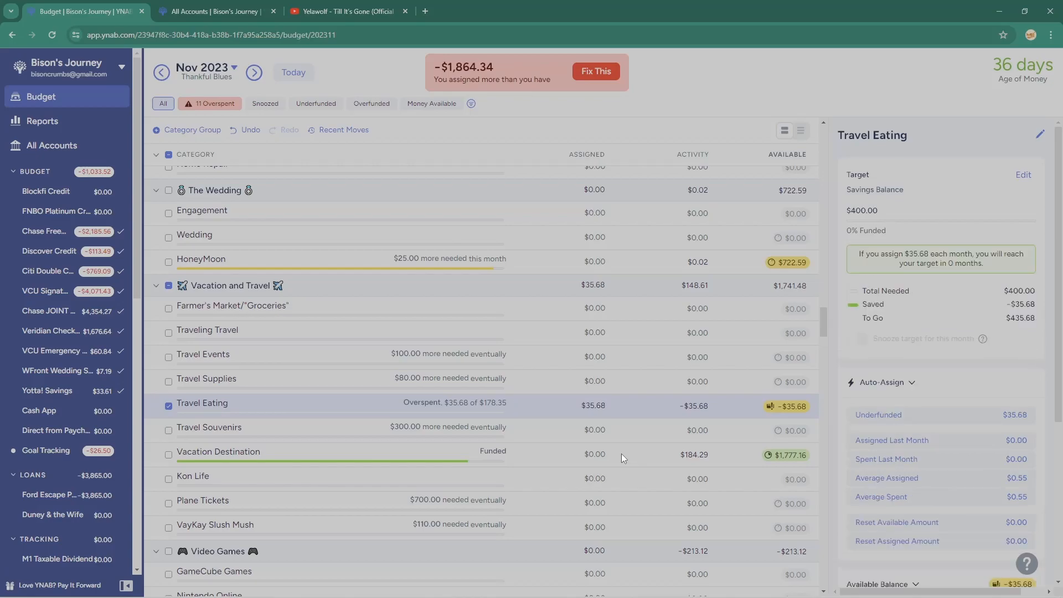
# Step: Assign $13.12 to MicroTransactions in the Video Games group
pyautogui.scroll(-2, 620, 452)
pyautogui.scroll(-2, 616, 469)
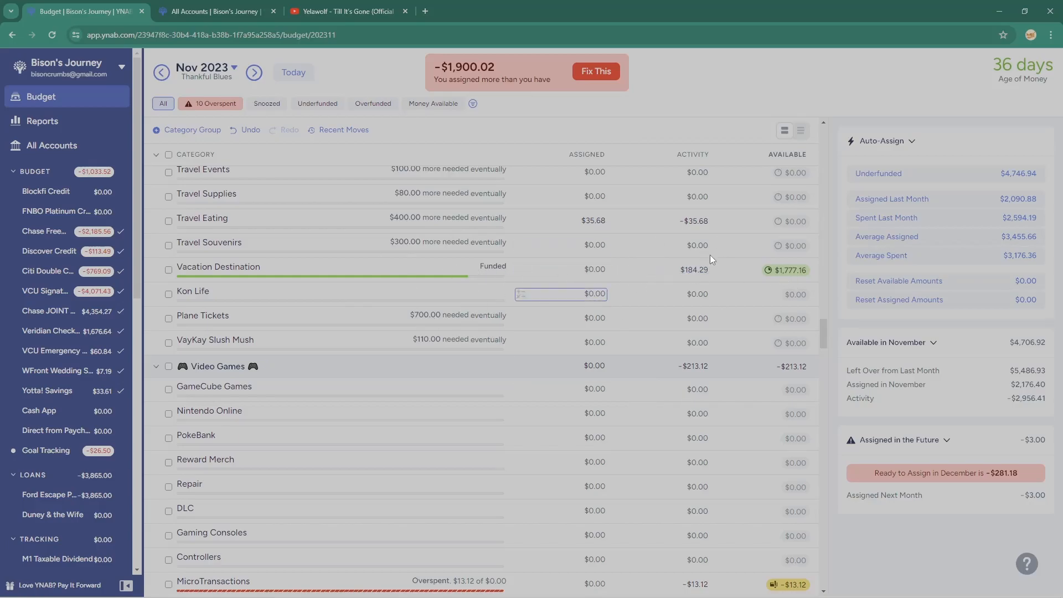
pyautogui.scroll(-3, 692, 399)
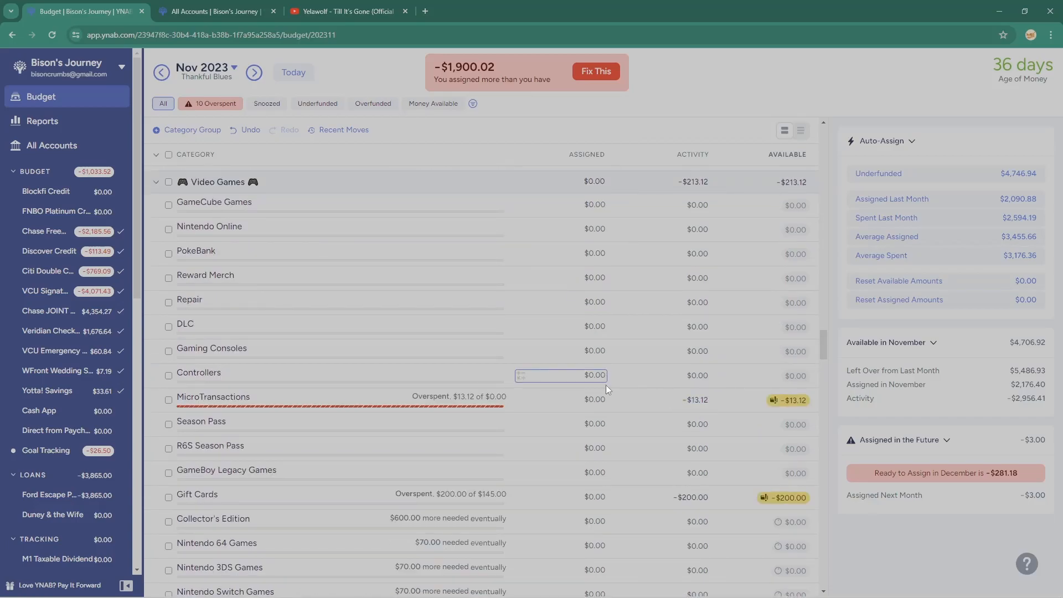
pyautogui.scroll(2, 603, 387)
pyautogui.scroll(-2, 561, 395)
pyautogui.click(581, 399)
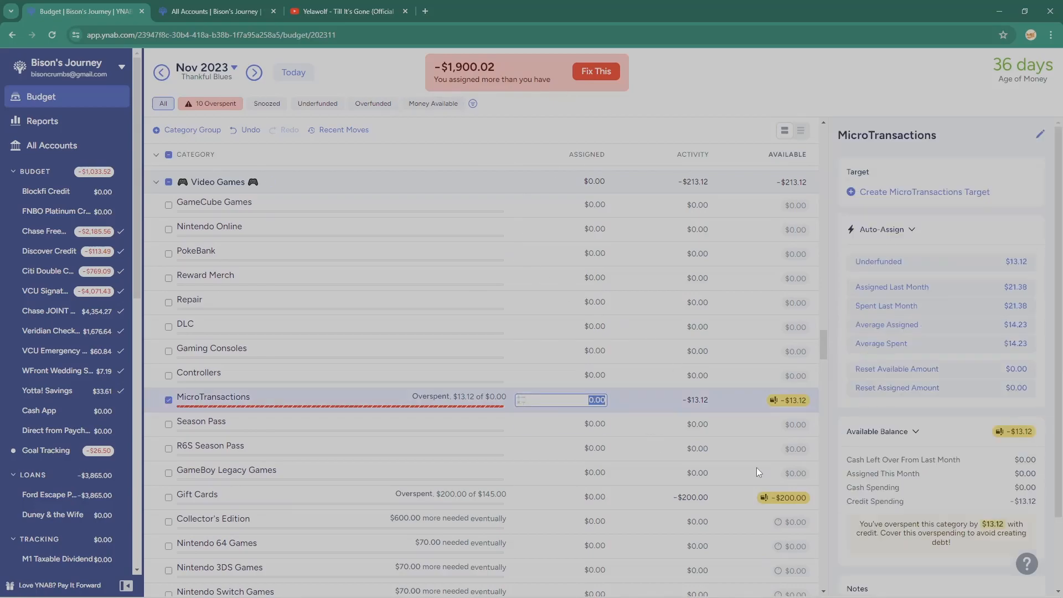
pyautogui.write('13.12')
pyautogui.press('Return')
# Step: Assign $200 to Gift Cards in the Video Games group and deselect the category
pyautogui.scroll(-3, 756, 467)
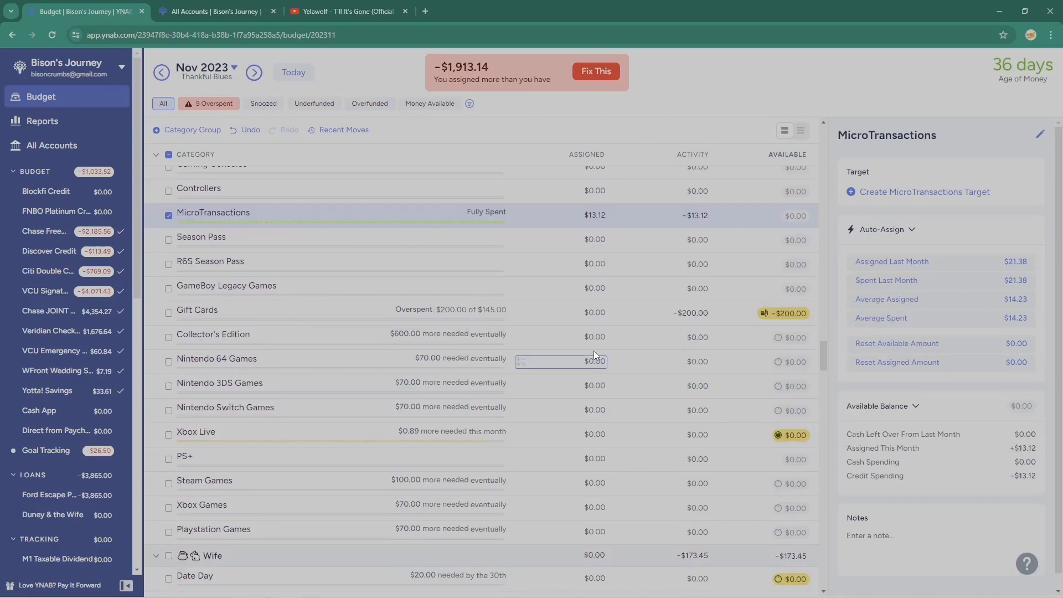
pyautogui.click(576, 313)
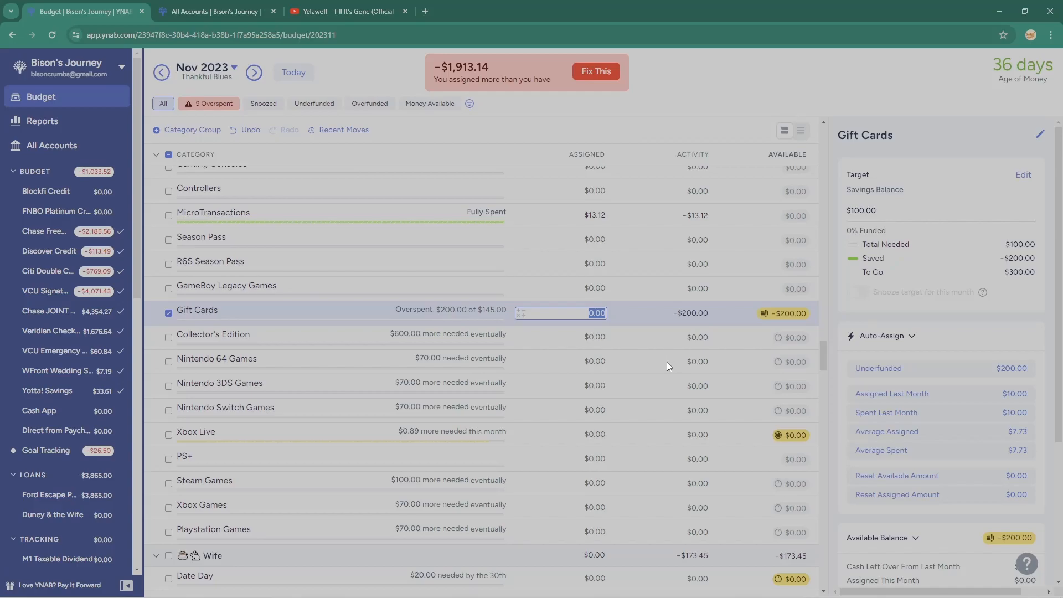
pyautogui.write('200')
pyautogui.press('Return')
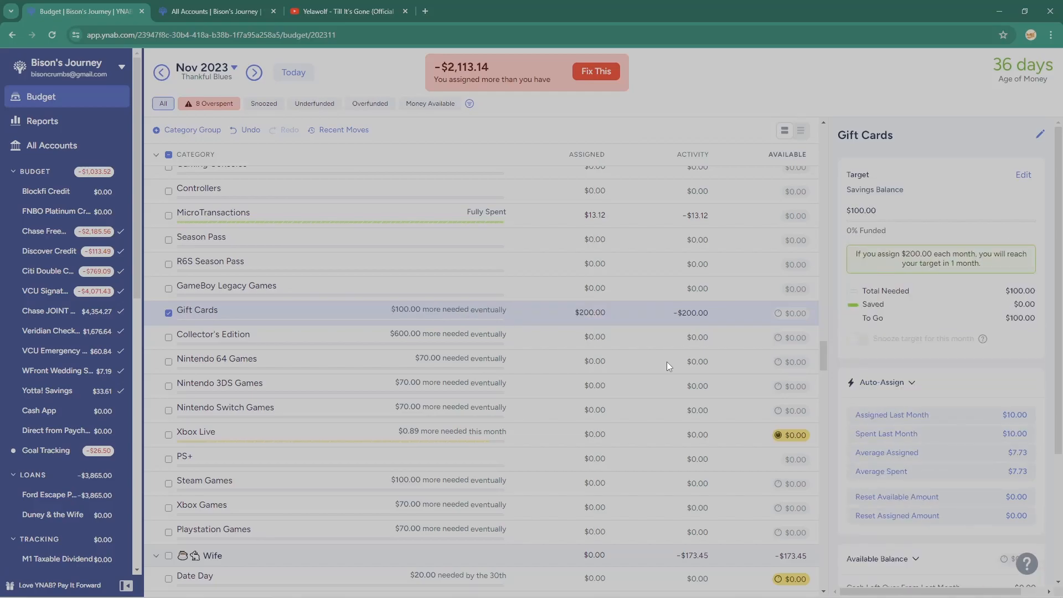
pyautogui.press('Escape')
# Step: Assign $138.37 to Dinner Date and $35.08 to Extra Love in the Wife group
pyautogui.scroll(-3, 696, 422)
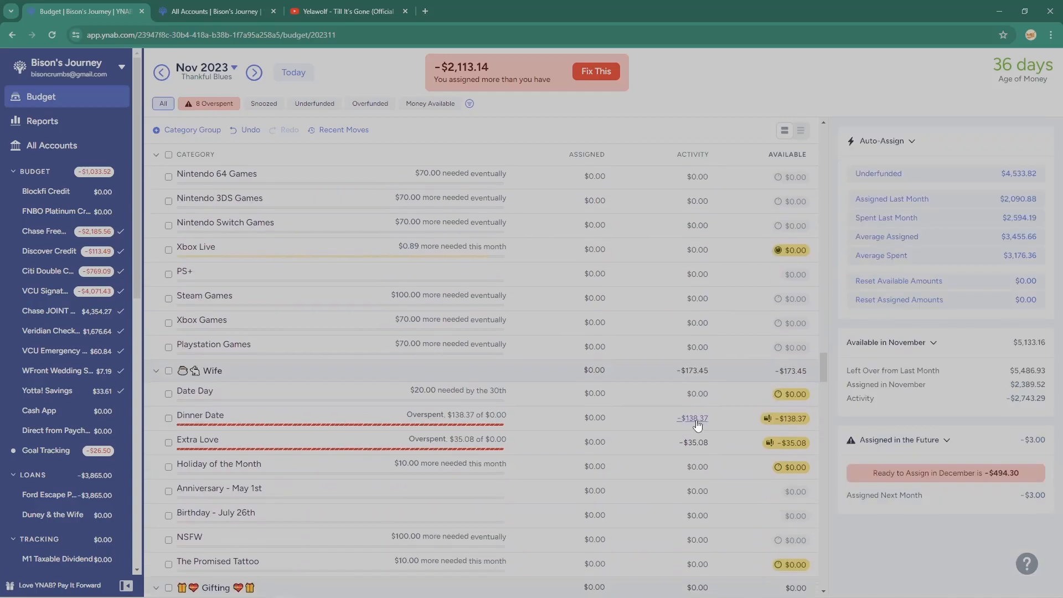
pyautogui.click(729, 419)
pyautogui.scroll(-2, 731, 410)
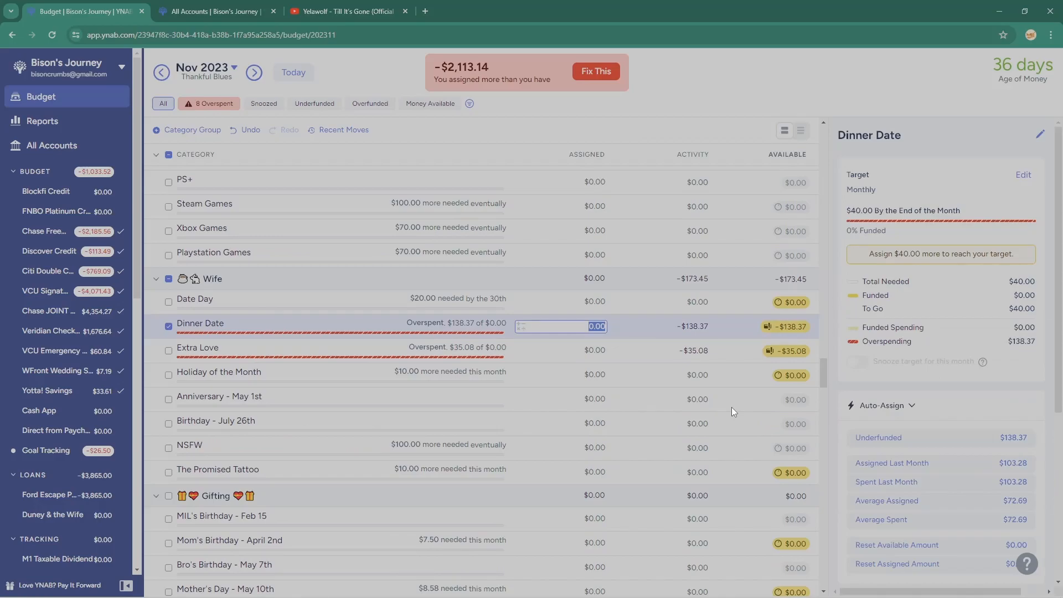
pyautogui.write('138.37')
pyautogui.press('Return')
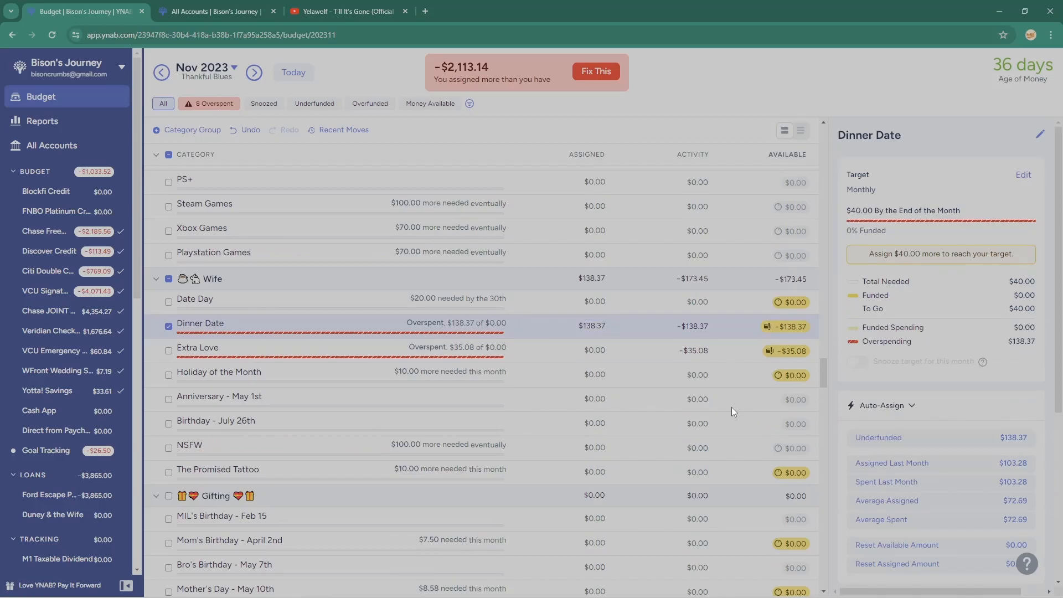
pyautogui.write('35.08')
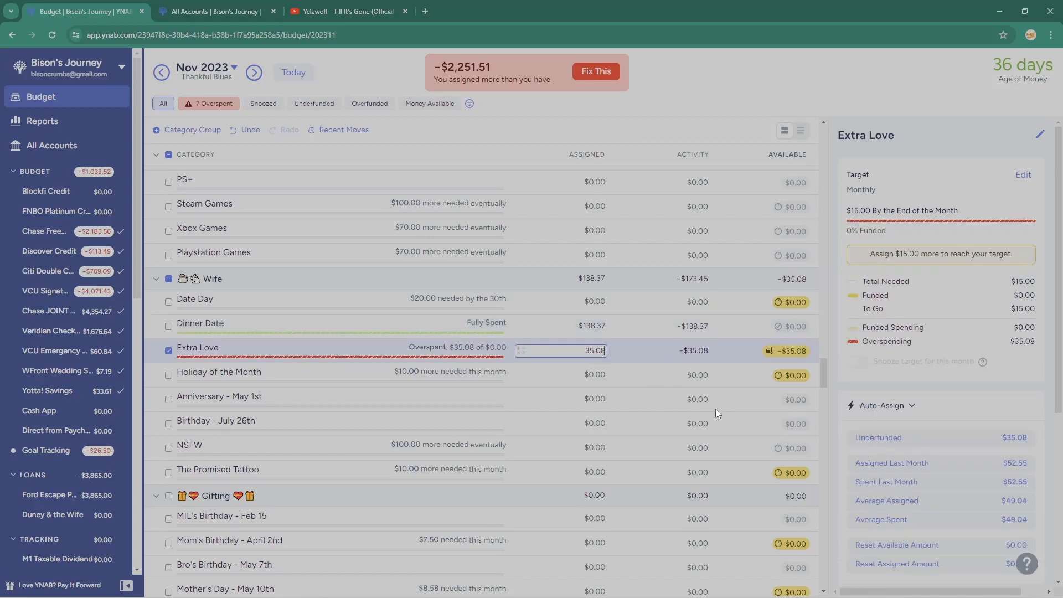
pyautogui.press('Return')
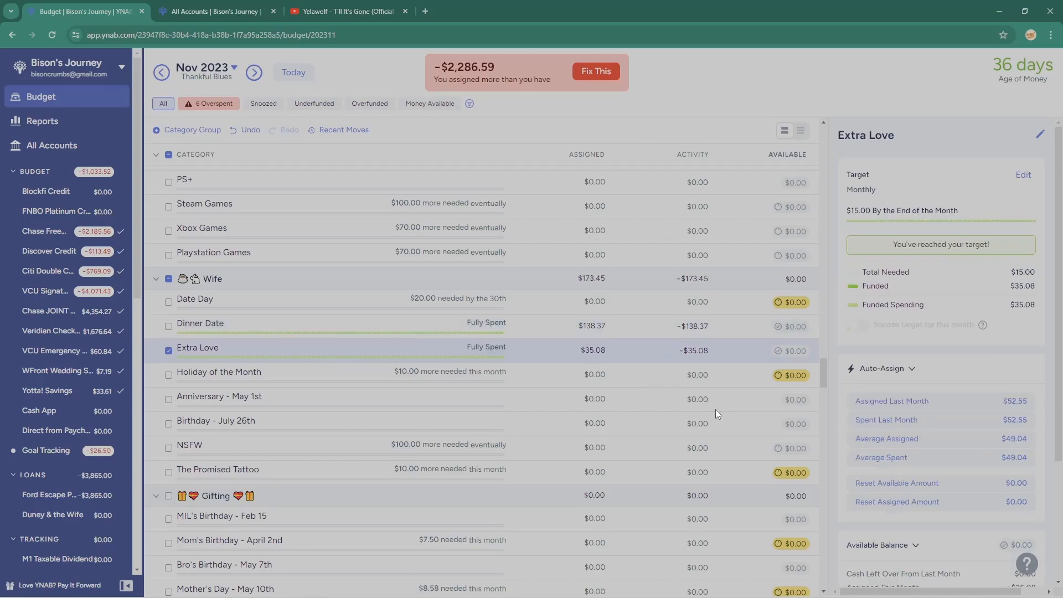
# Step: Assign $28.67 to Litter and $70 to Shots in the Pets and Vets group, and deselect the category
pyautogui.scroll(-3, 640, 404)
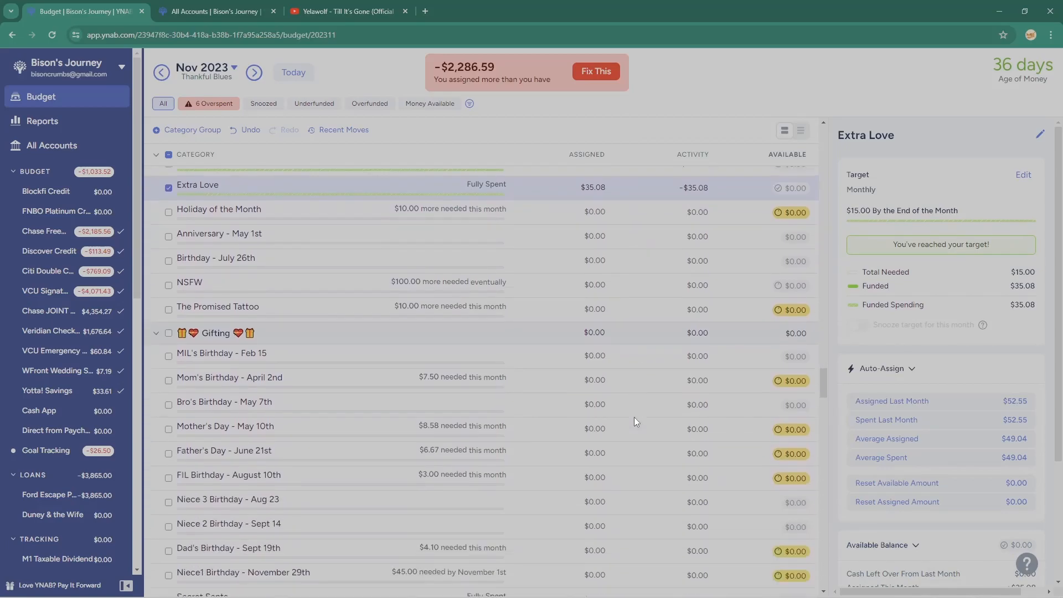
pyautogui.scroll(-10, 636, 412)
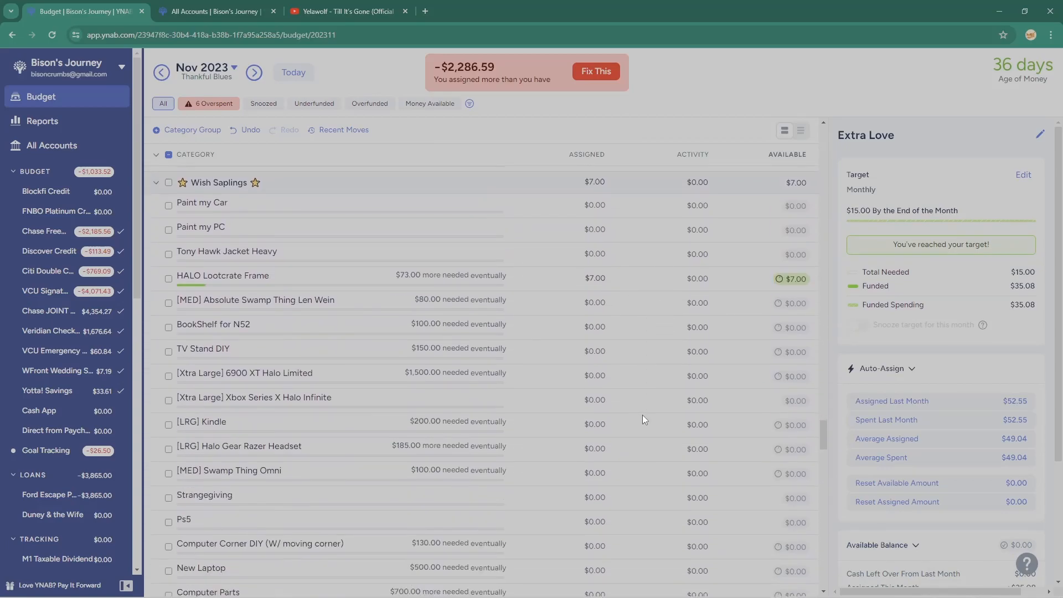
pyautogui.scroll(-2, 642, 421)
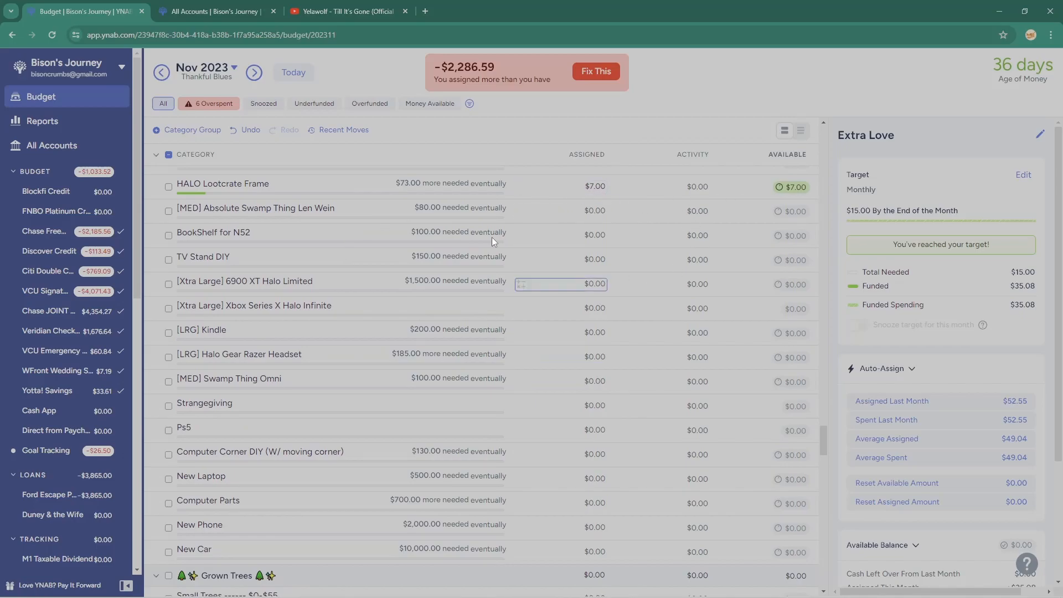
pyautogui.scroll(-2, 682, 424)
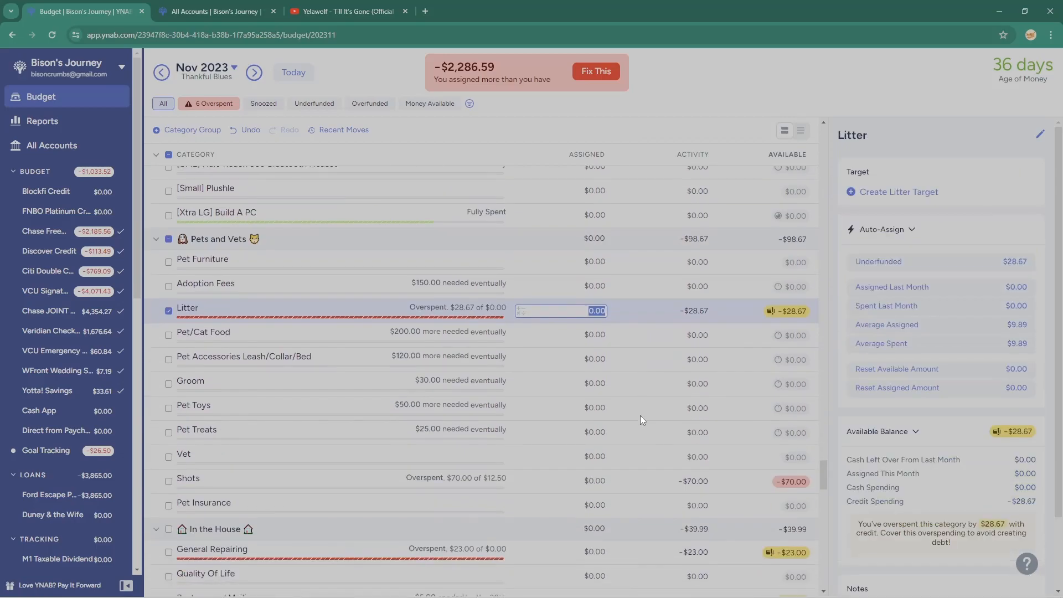
pyautogui.write('28.67')
pyautogui.press('Return')
pyautogui.click(591, 481)
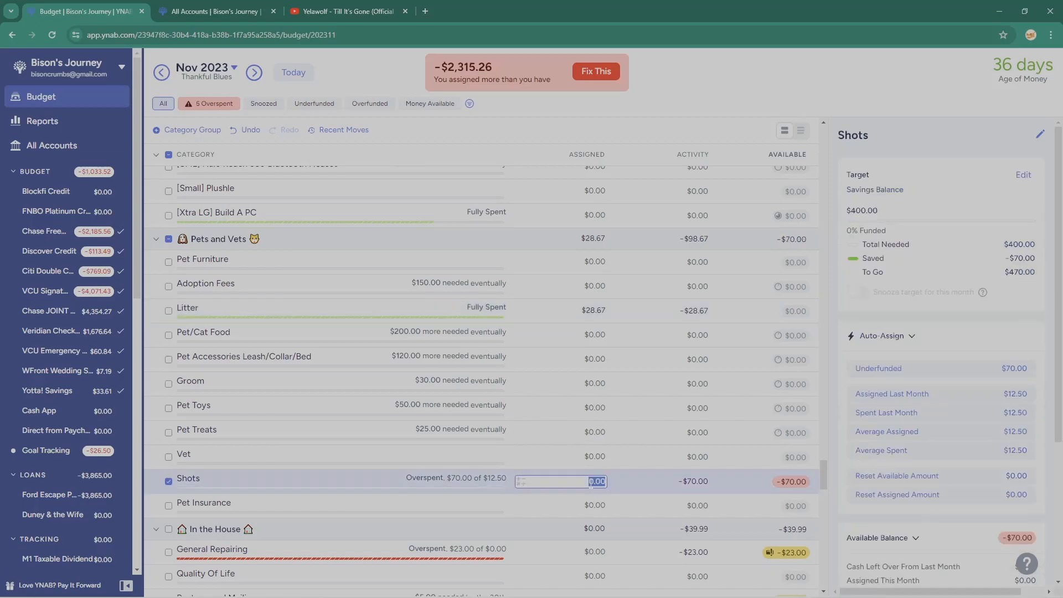
pyautogui.write('70')
pyautogui.press('Return')
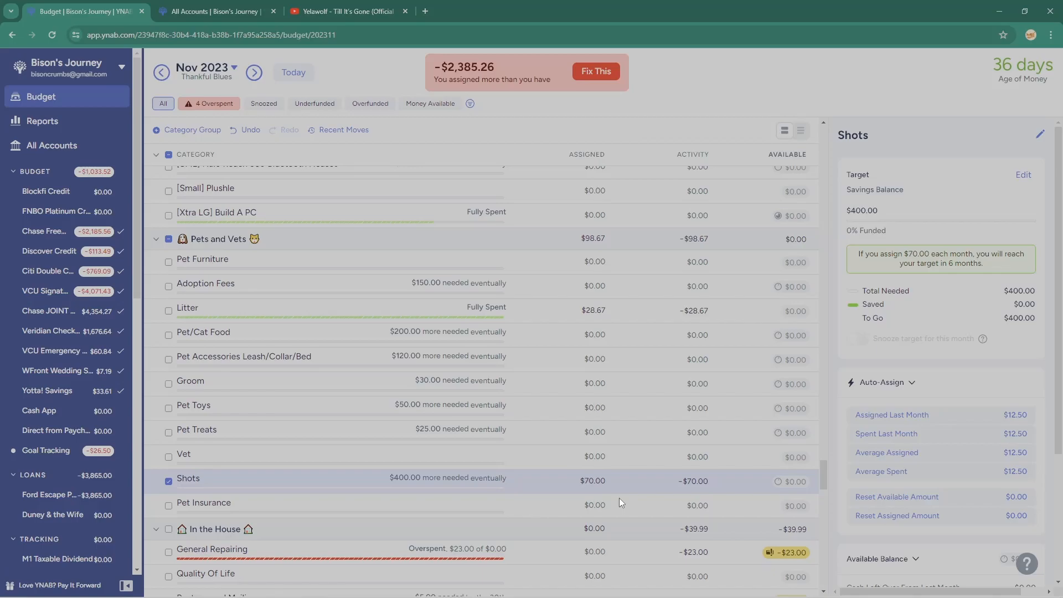
pyautogui.click(168, 481)
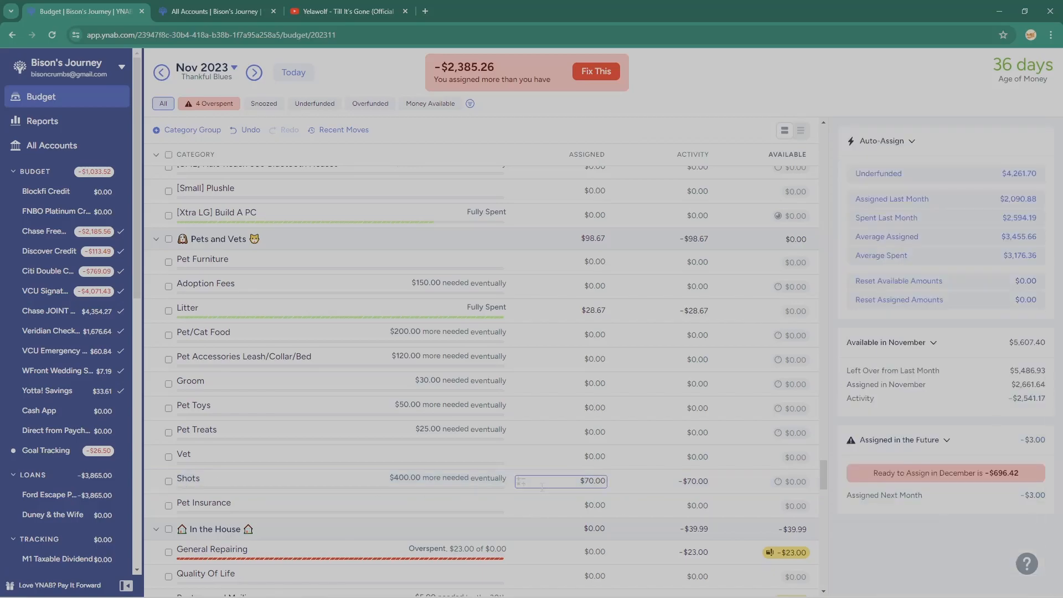
# Step: Rename the Shots category in Pets and Vets as "Shots and Microchips"
pyautogui.scroll(-2, 288, 420)
pyautogui.click(200, 384)
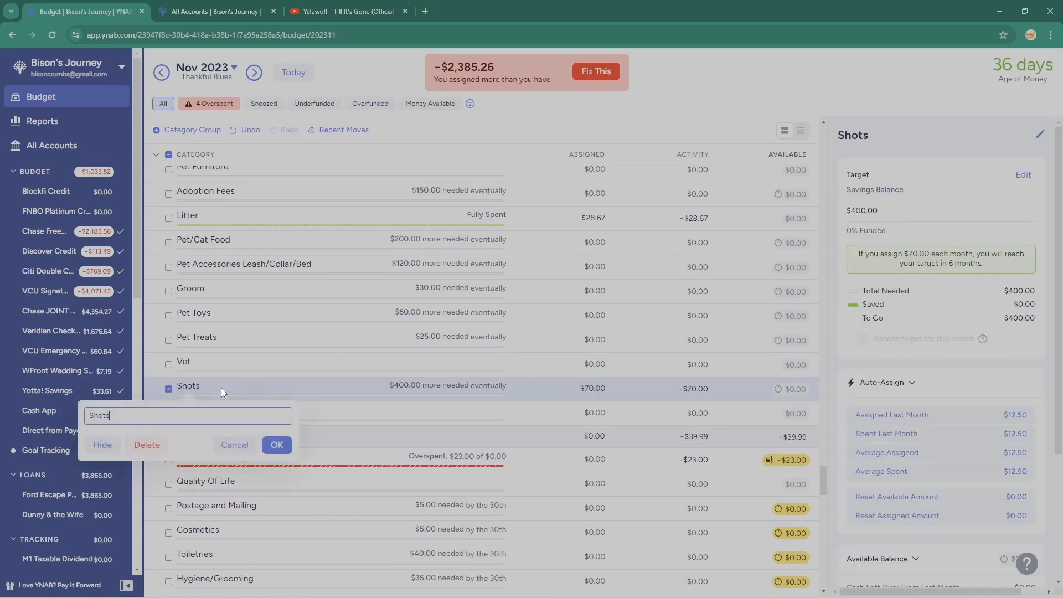
pyautogui.write('and Microchips')
# Step: Assign $23 to General Repairing and $16.99 to Cleaning Supplies in the In the House group
pyautogui.scroll(-3, 463, 404)
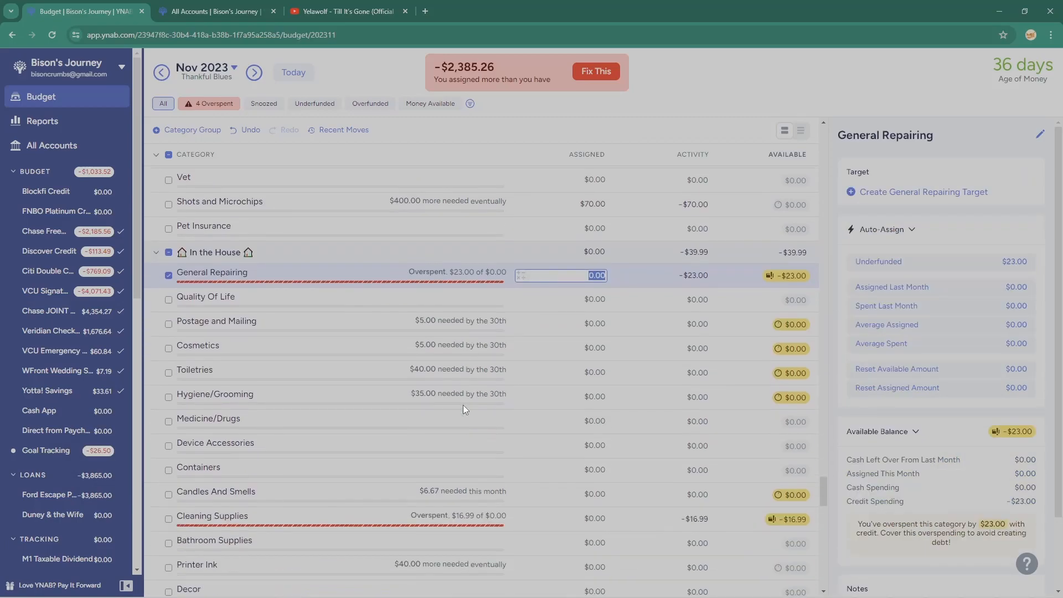
pyautogui.write('23')
pyautogui.press('Return')
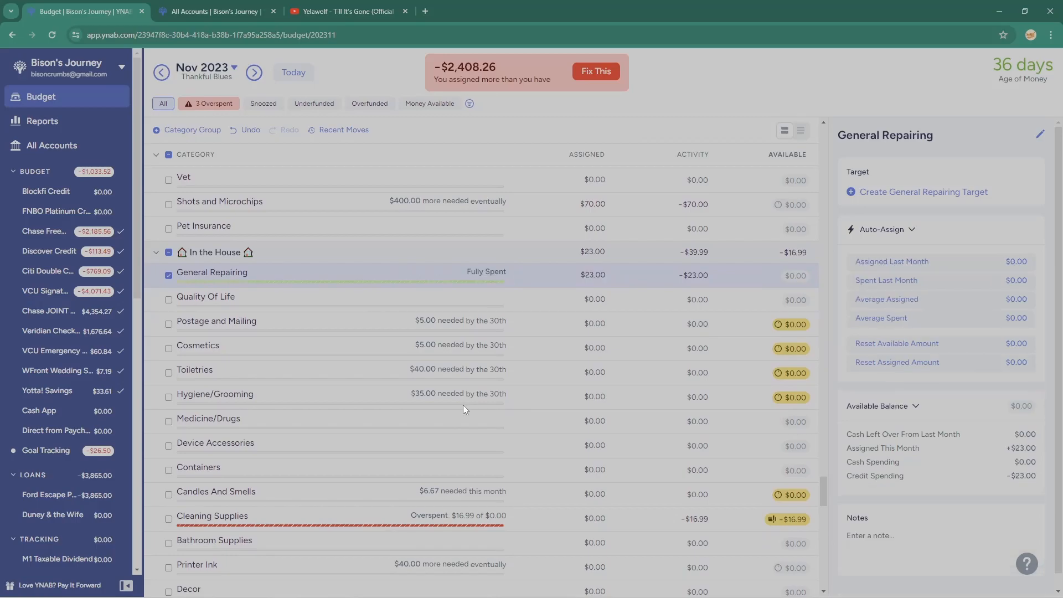
pyautogui.click(169, 275)
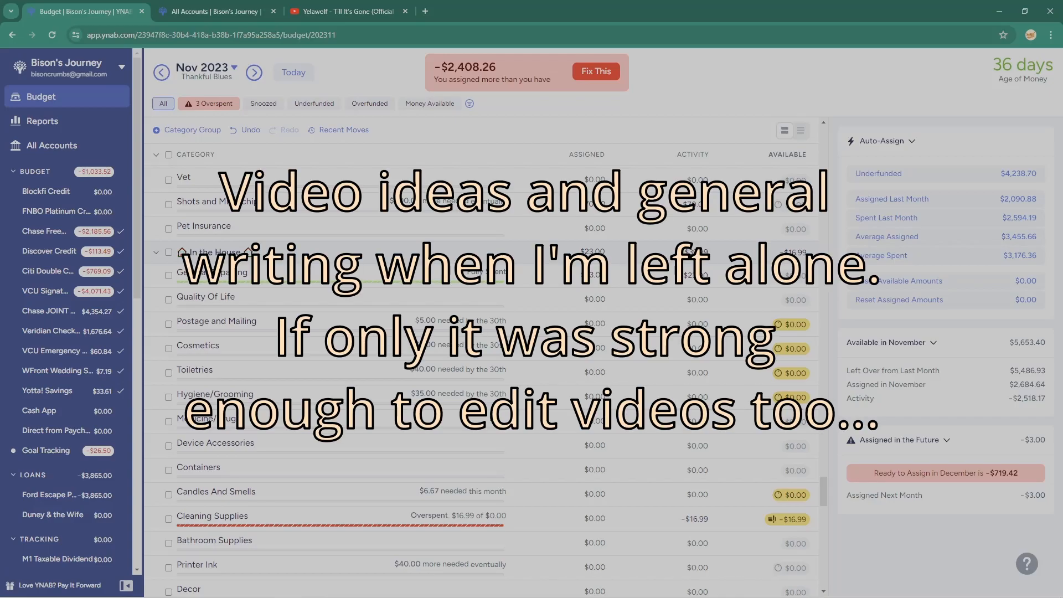
pyautogui.scroll(-2, 589, 434)
pyautogui.click(590, 428)
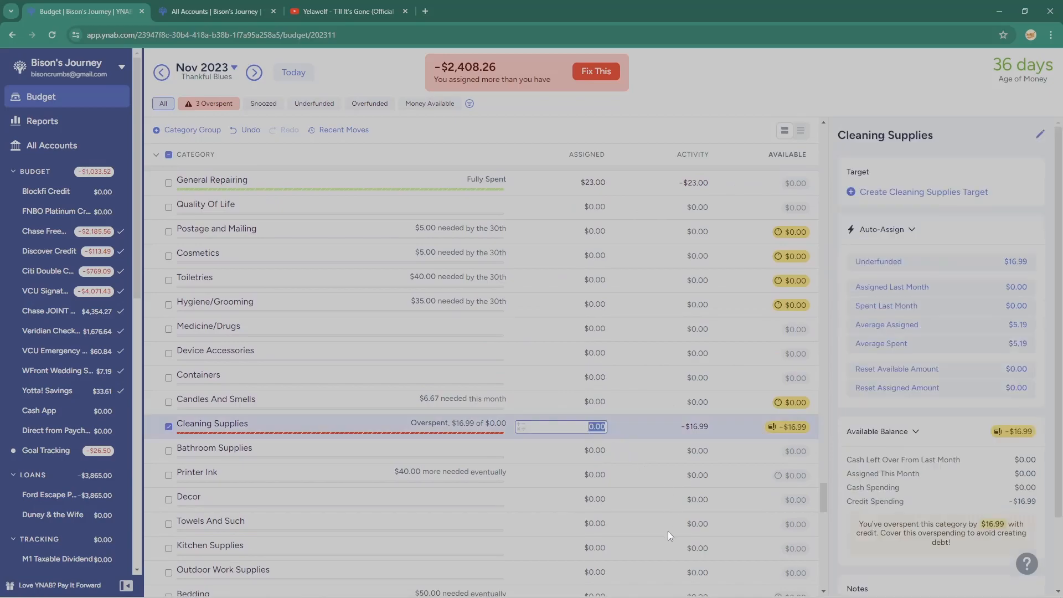
pyautogui.write('16.99')
pyautogui.press('Return')
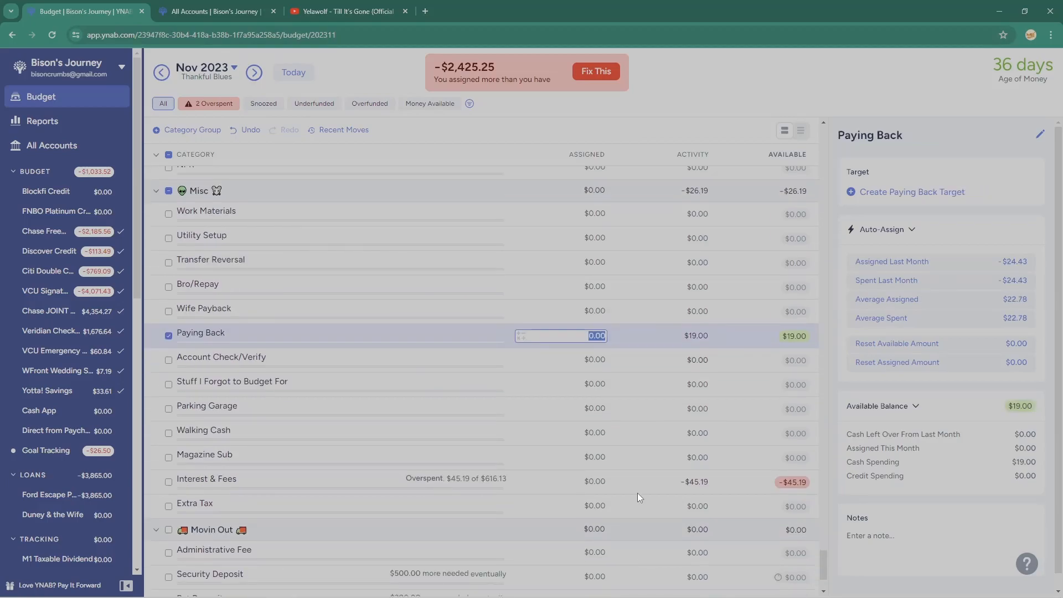
# Step: Assign -$19 to Paying Back and $45.19 to Interest & Fees in the Misc group
pyautogui.write('-19')
pyautogui.press('Return')
pyautogui.click(639, 339)
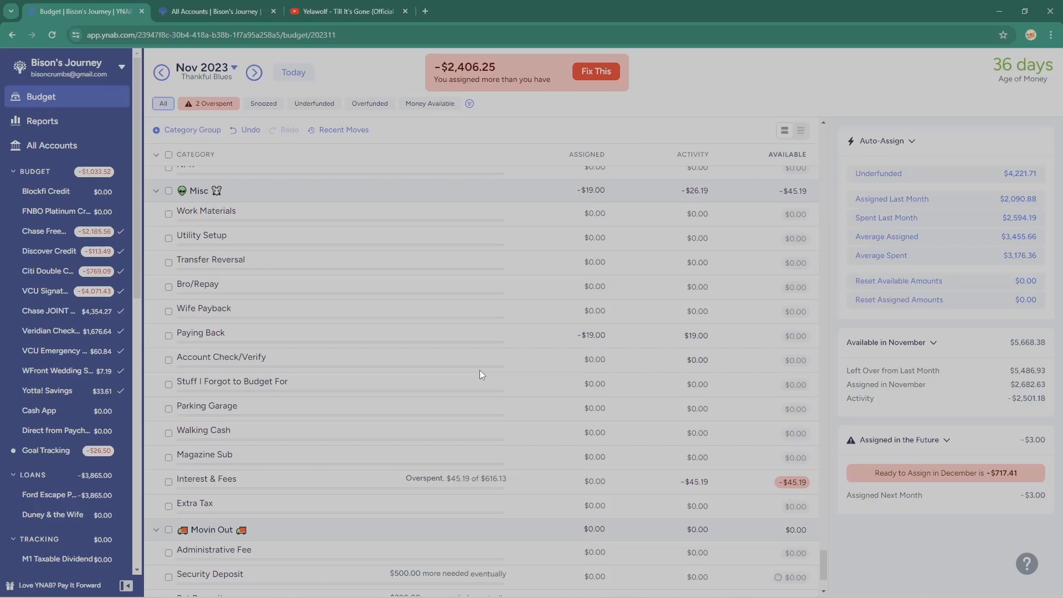
pyautogui.click(565, 482)
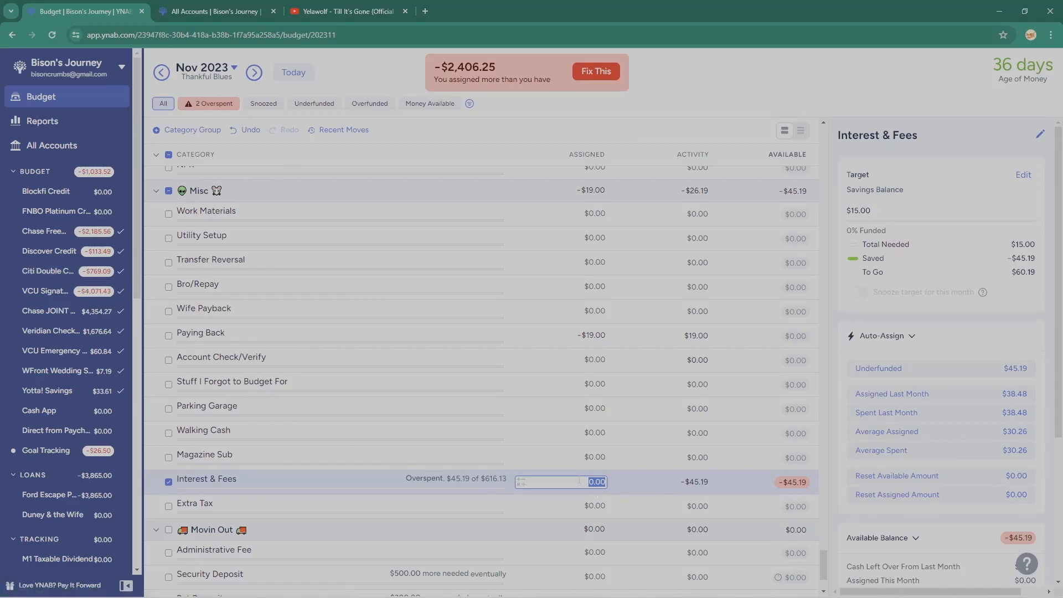
pyautogui.write('45.19')
pyautogui.press('Return')
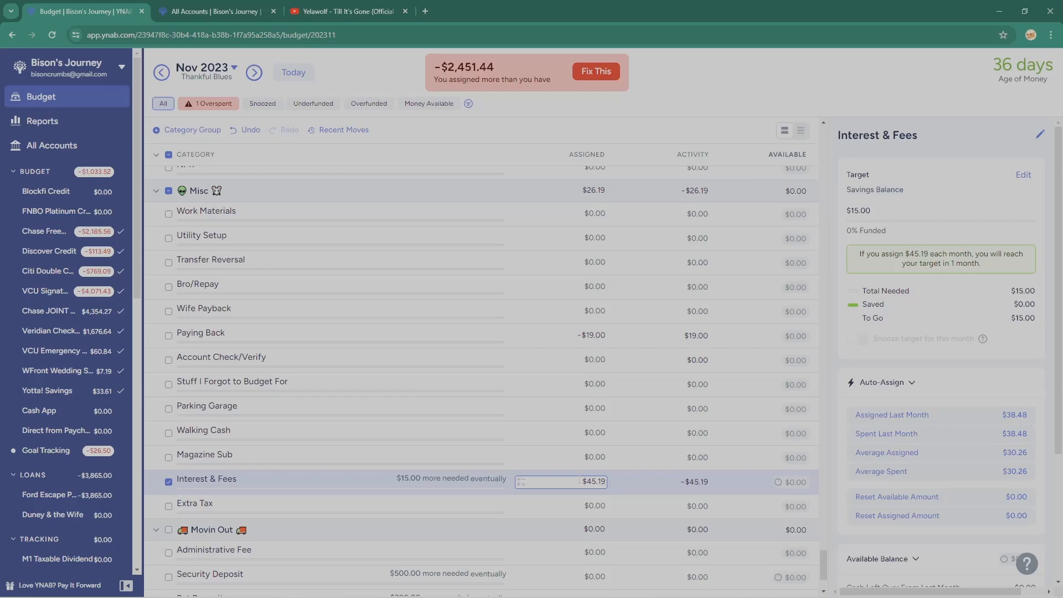
# Step: Deselect Interest & Fees and look through the budget from the Movin Out group back up to the Goals group
pyautogui.scroll(-3, 580, 480)
pyautogui.press('Escape')
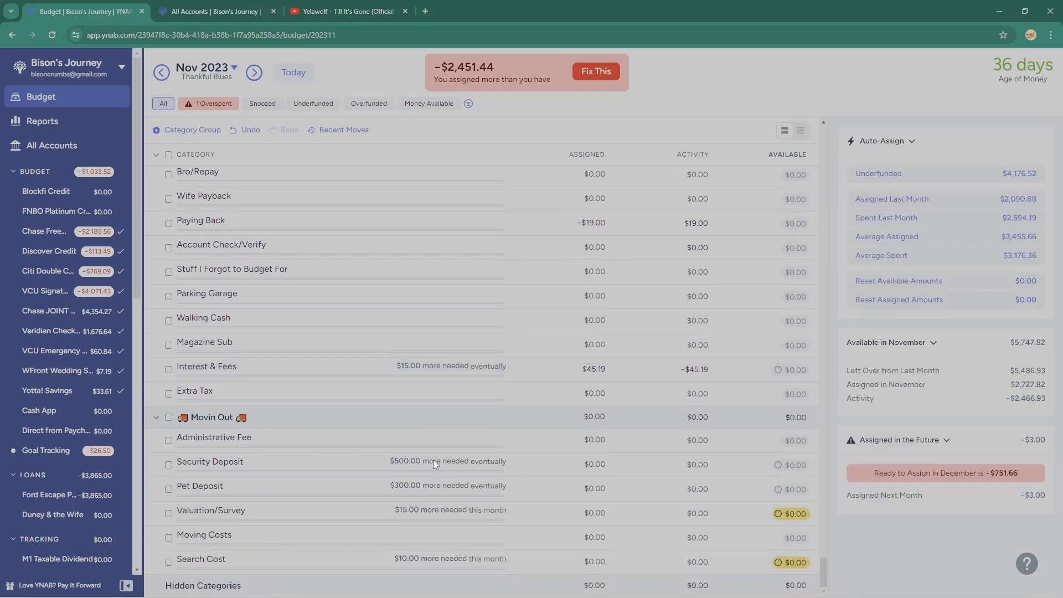
pyautogui.scroll(20, 430, 510)
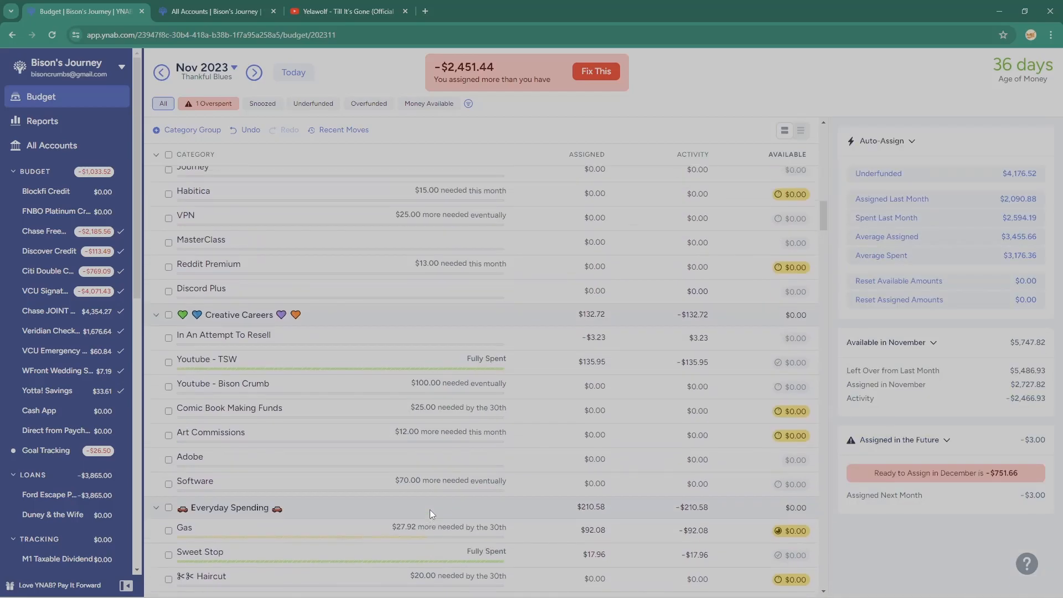
pyautogui.scroll(1, 430, 514)
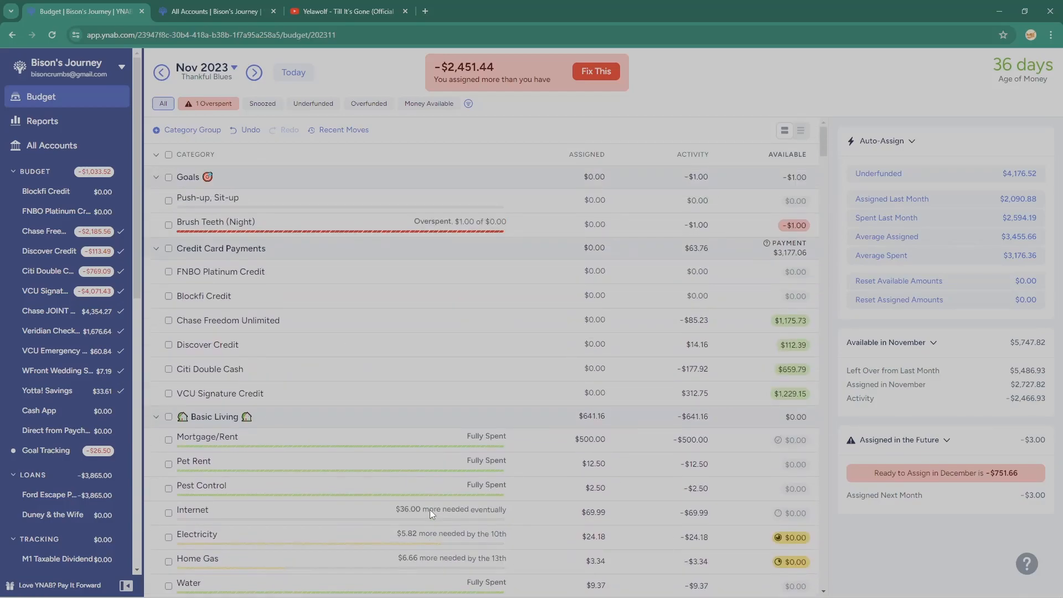